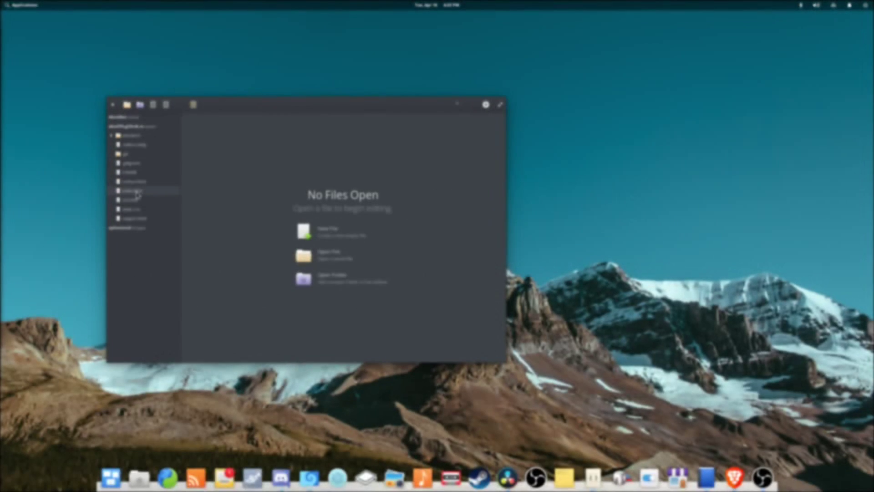
Step: Open index.html from the Code sidebar in the editor
click(136, 191)
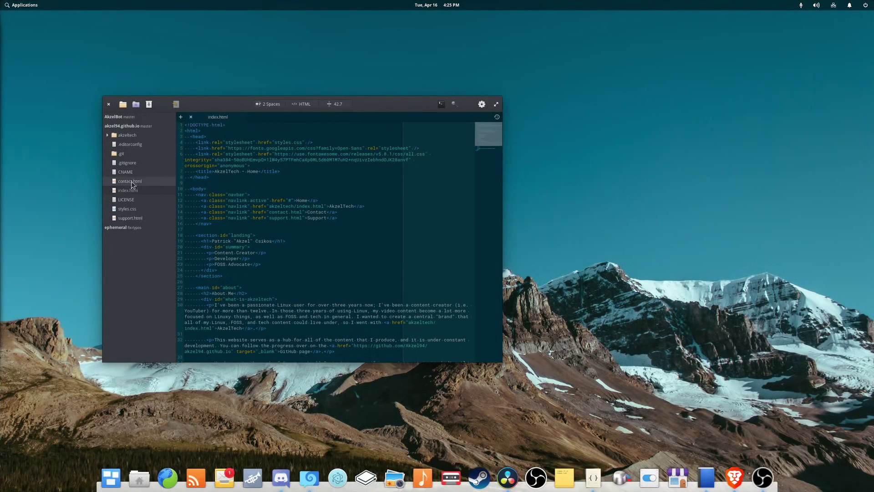
Step: Open styles.css in a new editor window, tiled right, with index.html tiled left
right_click(130, 210)
mouse_move(155, 214)
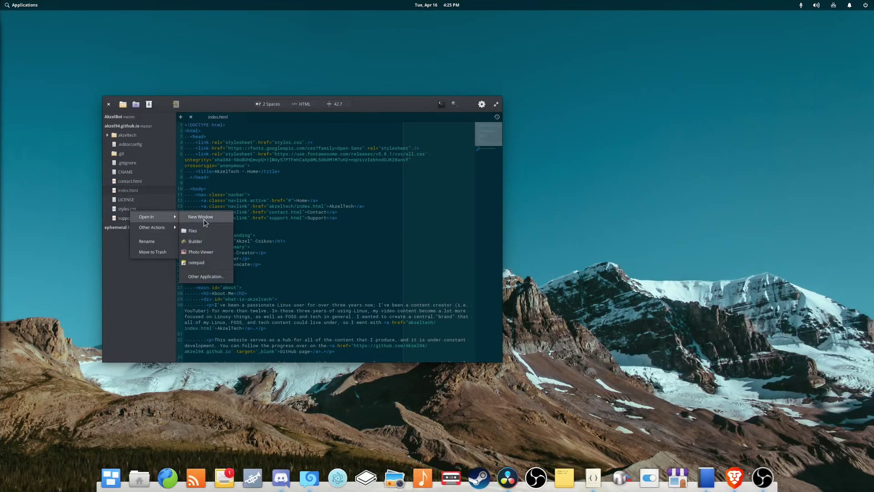
click(203, 220)
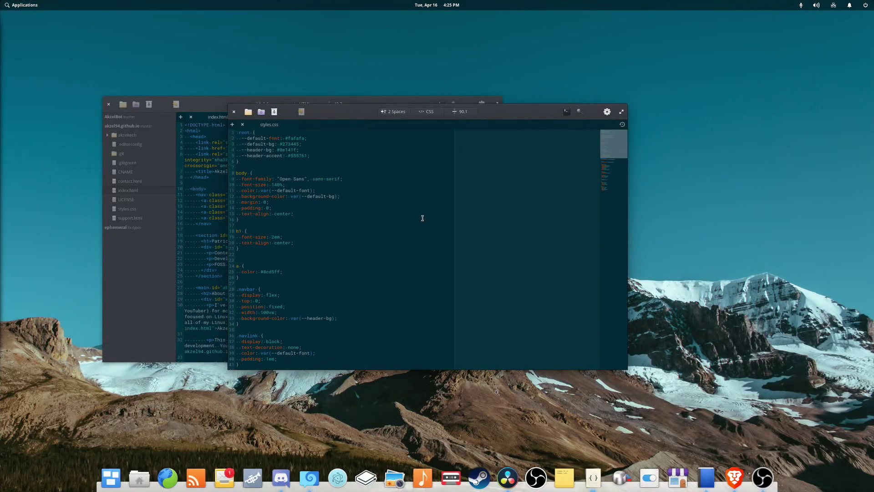
key(super+Right)
click(355, 233)
key(super+Left)
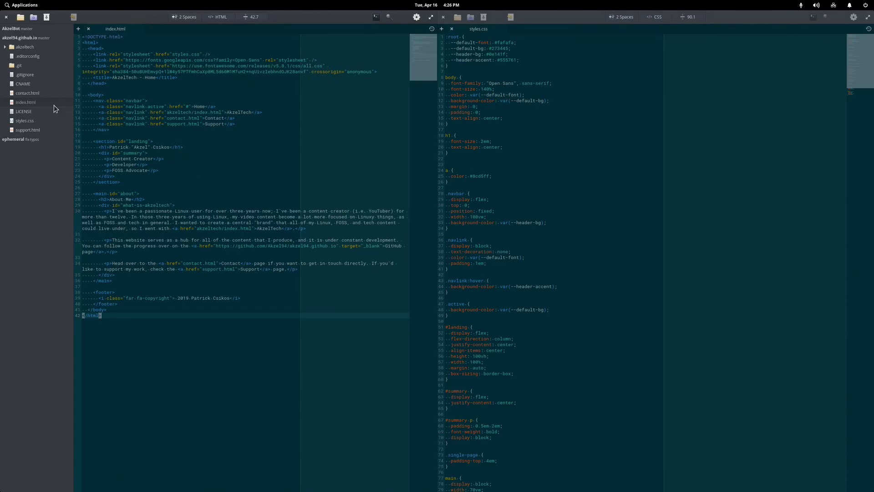
Step: Preview index.html in the web browser, maximized to fill the screen
right_click(54, 107)
mouse_move(75, 110)
click(98, 119)
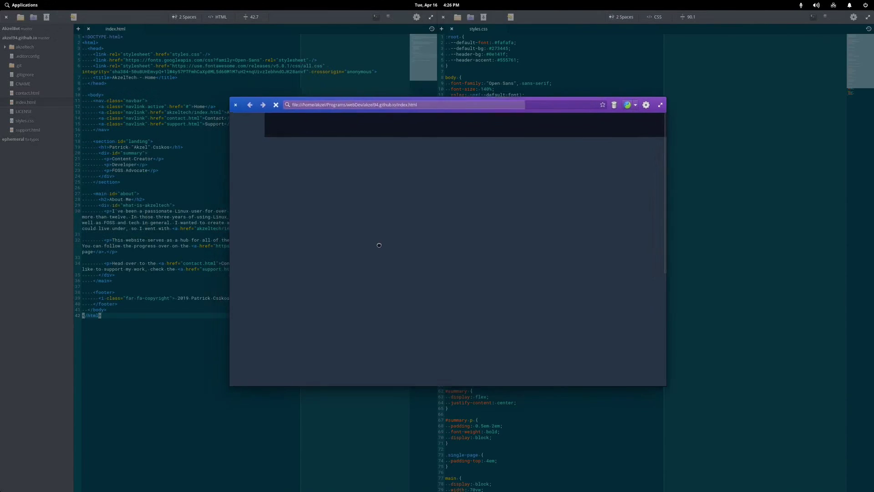
key(super+Up)
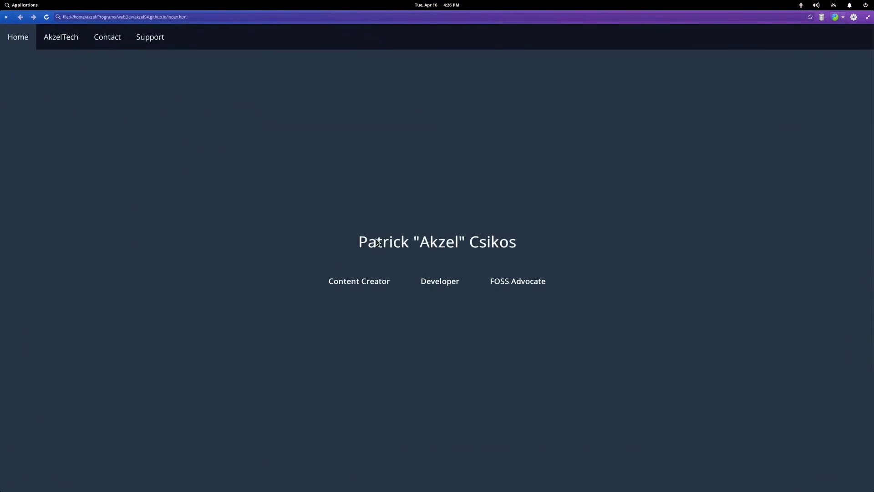
Step: Return through the workspace overview to the two tiled editor windows
key(super+Down)
key(super+Left)
click(386, 238)
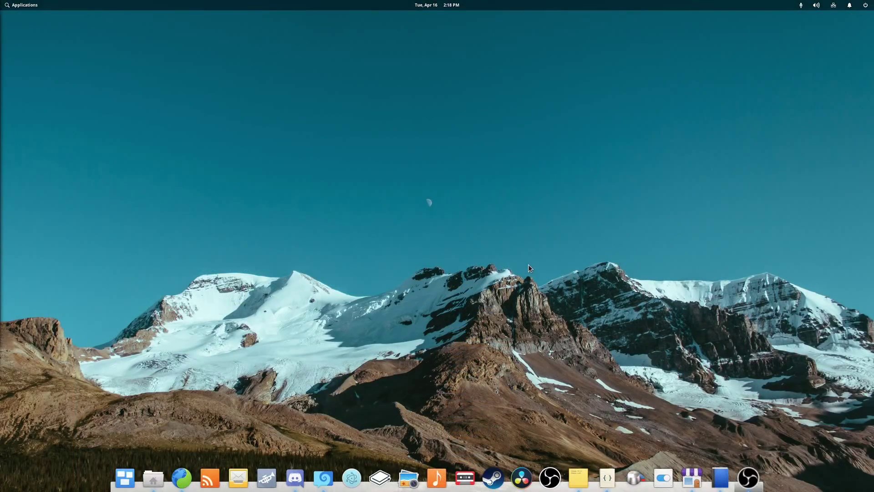
Step: In the Multitasking View, step two workspaces left and land on the Code workspace
key(super+Down)
key(super+Left)
key(super+Left)
key(super+Left)
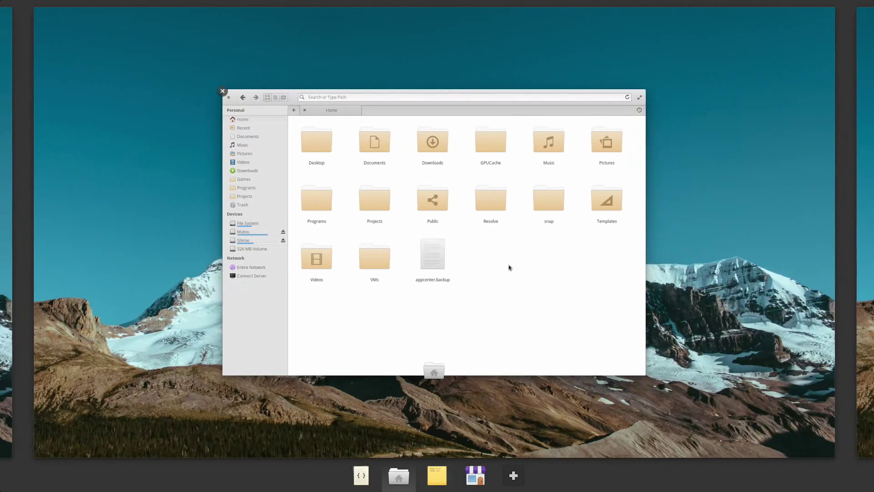
key(super+Left)
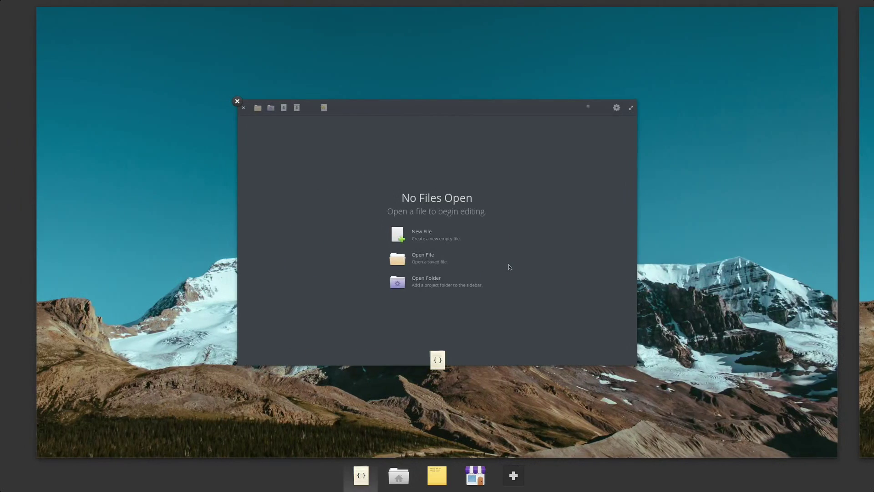
key(super+Down)
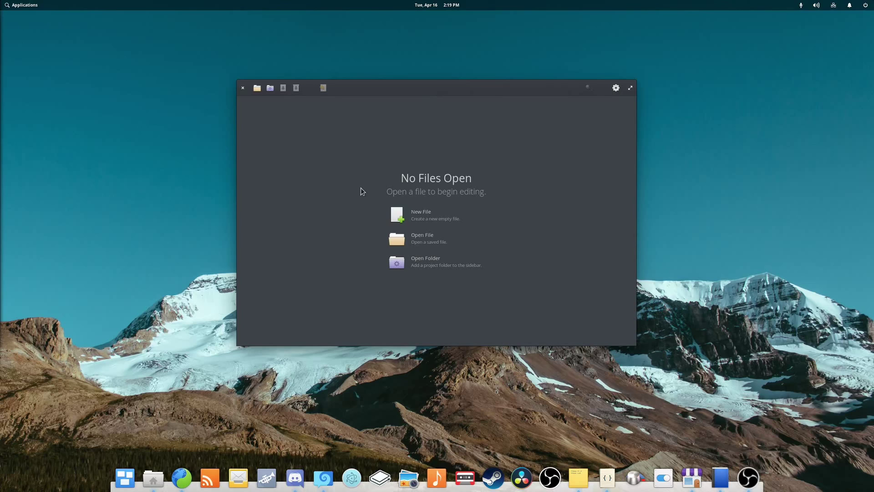
Step: Open Files at the Home folder and drag its header bar up and right
click(153, 477)
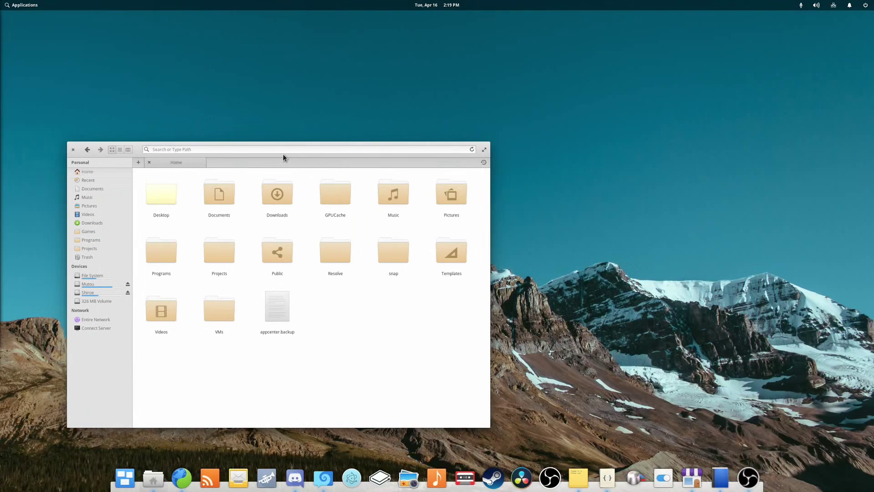
drag(283, 154, 392, 141)
click(373, 136)
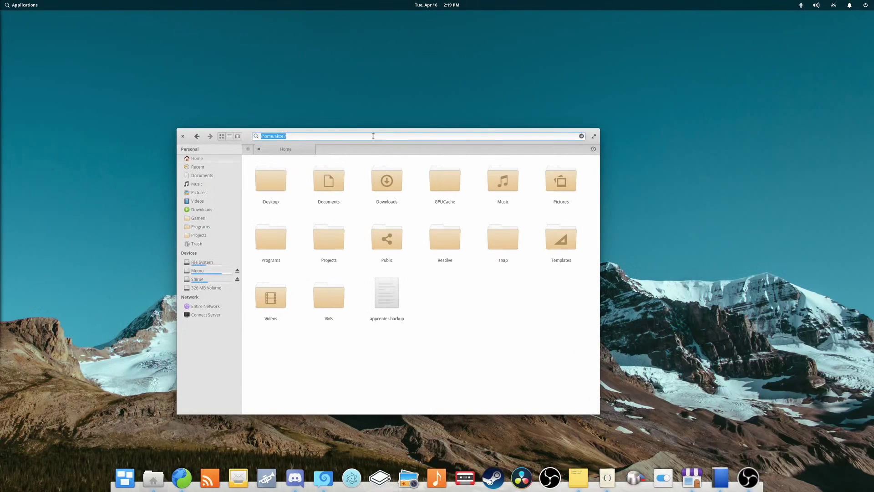
mouse_move(245, 139)
mouse_down()
mouse_move(236, 143)
mouse_move(248, 140)
mouse_up()
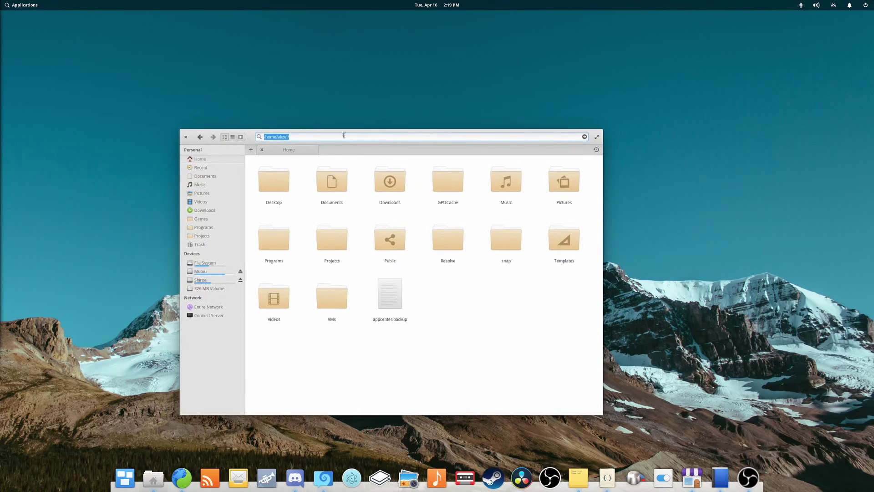
key(BackSpace)
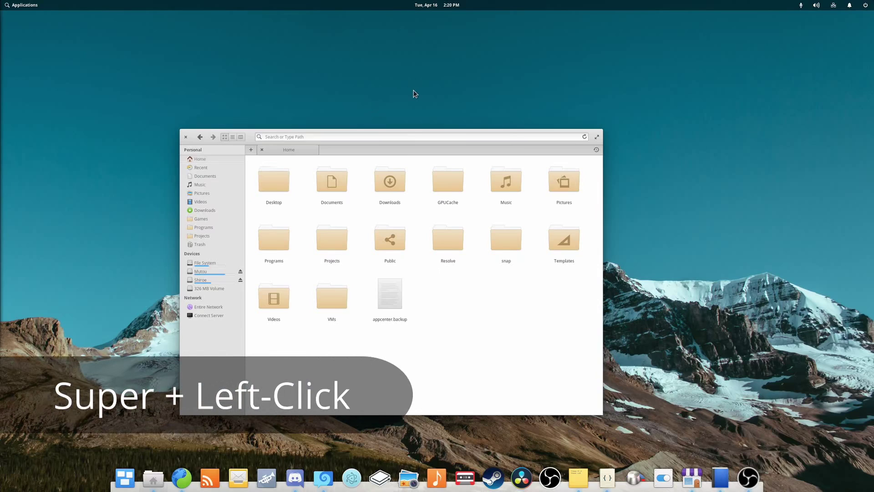
Step: Move the Files window with Super+left-drag and resize it with Super+right-drag
drag(419, 278, 458, 224)
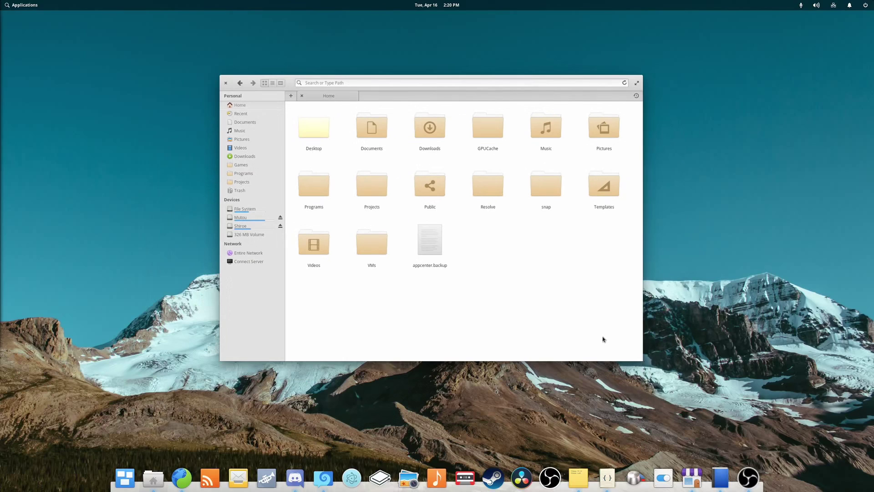
drag(596, 333, 546, 313)
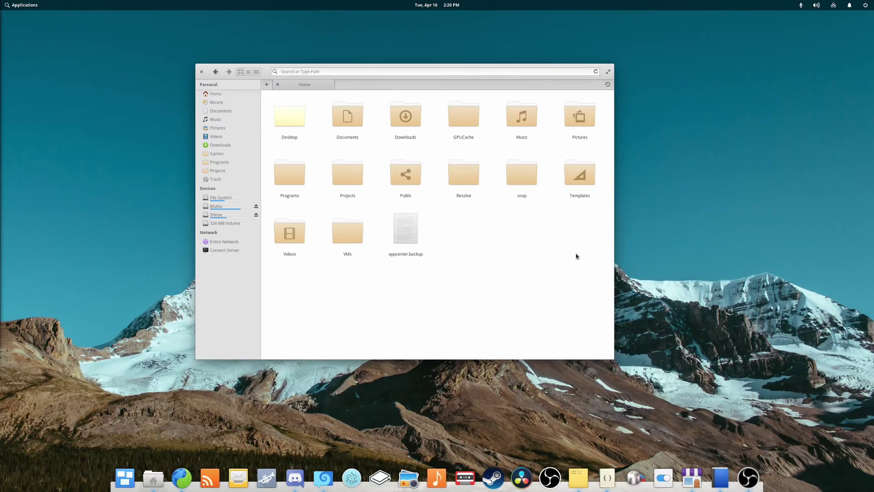
drag(570, 100, 593, 101)
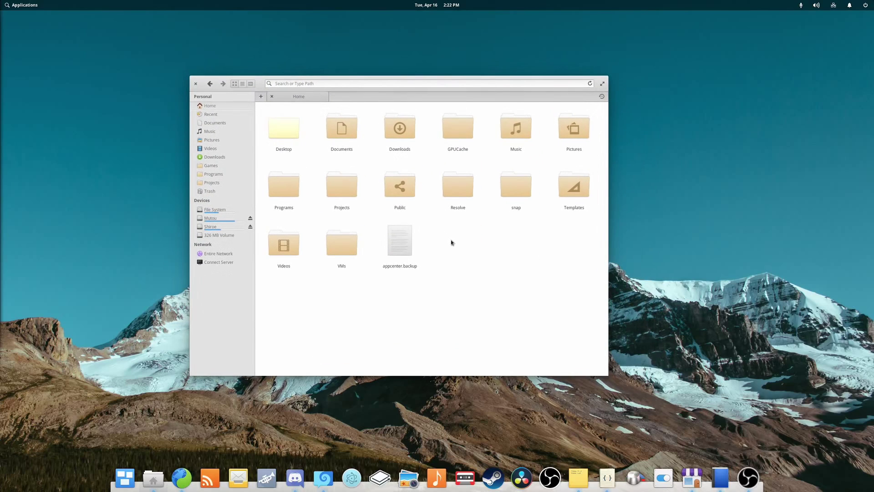
drag(389, 189, 410, 198)
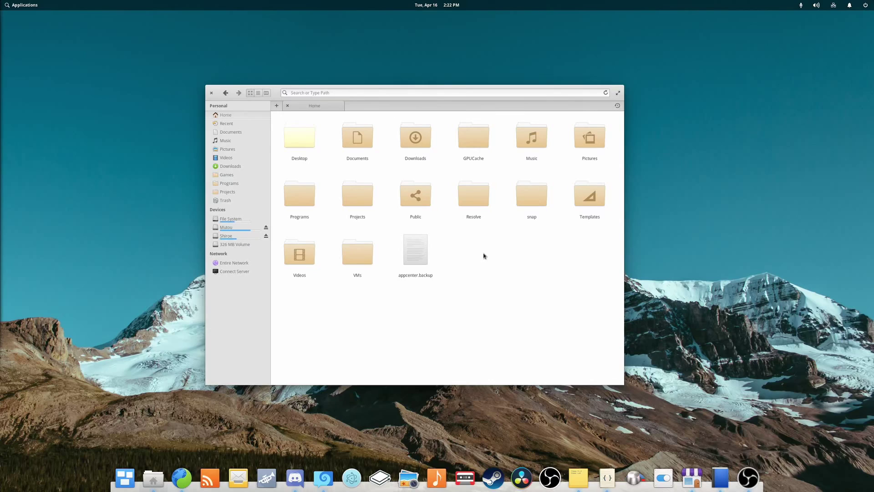
Step: Use Alt+F7 move mode to shift the Files window further left
key(alt+F7)
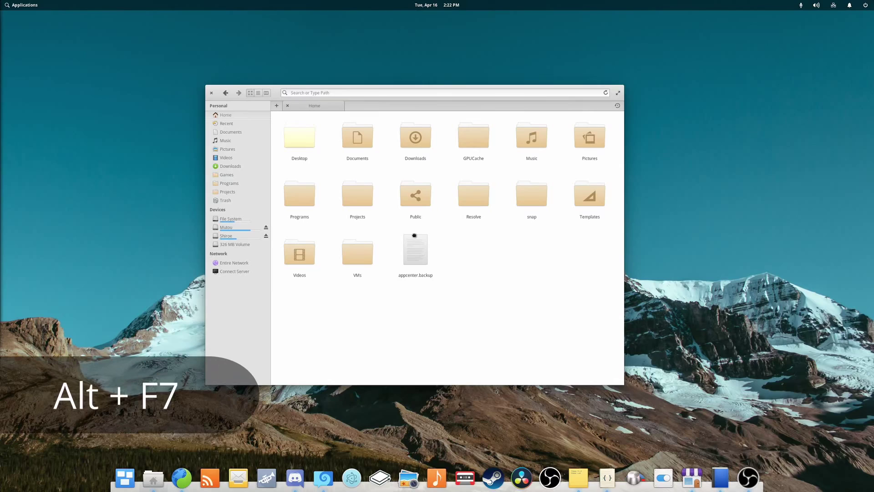
drag(415, 235, 385, 227)
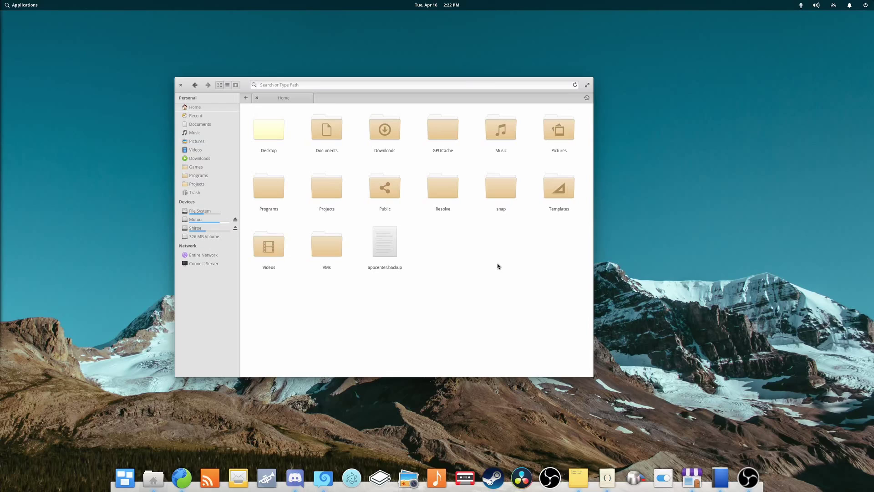
key(super)
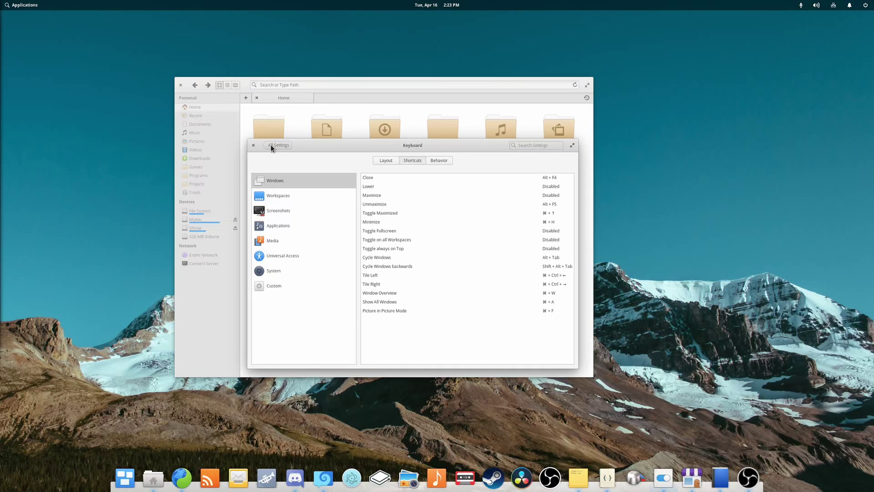
click(273, 145)
click(254, 145)
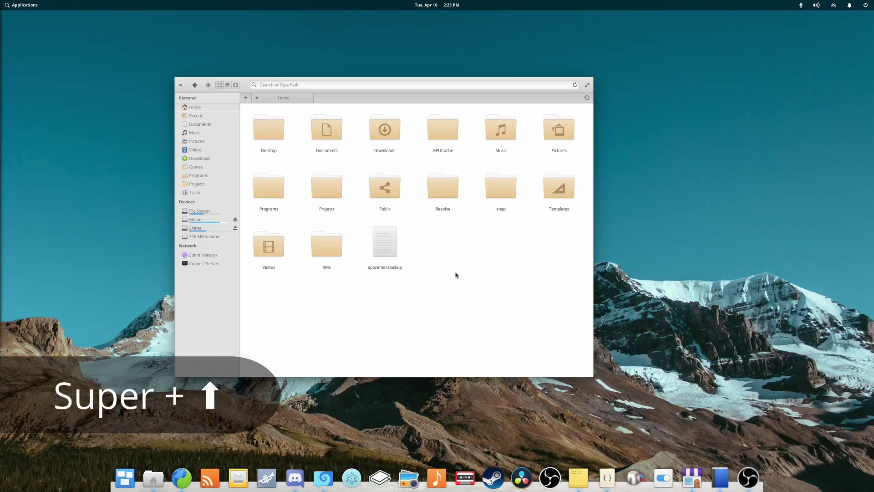
key(super+Up)
key(super+Up)
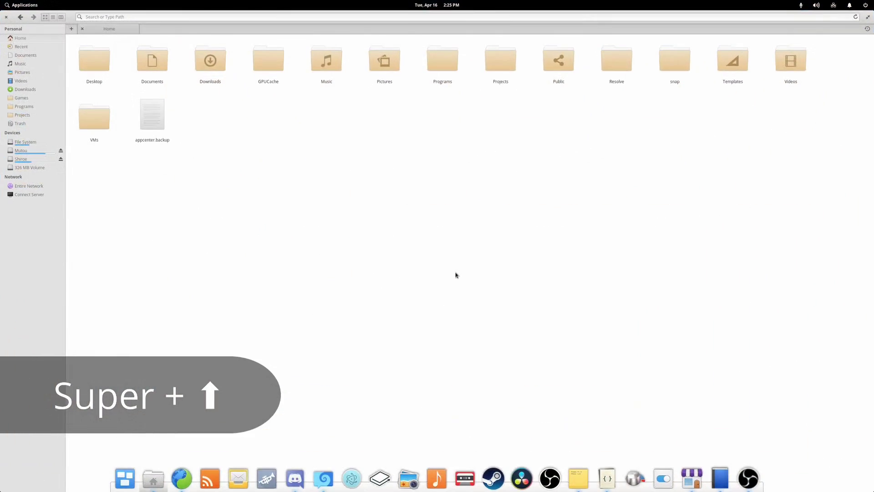
key(super+Up)
key(super+Up)
key(super+Up)
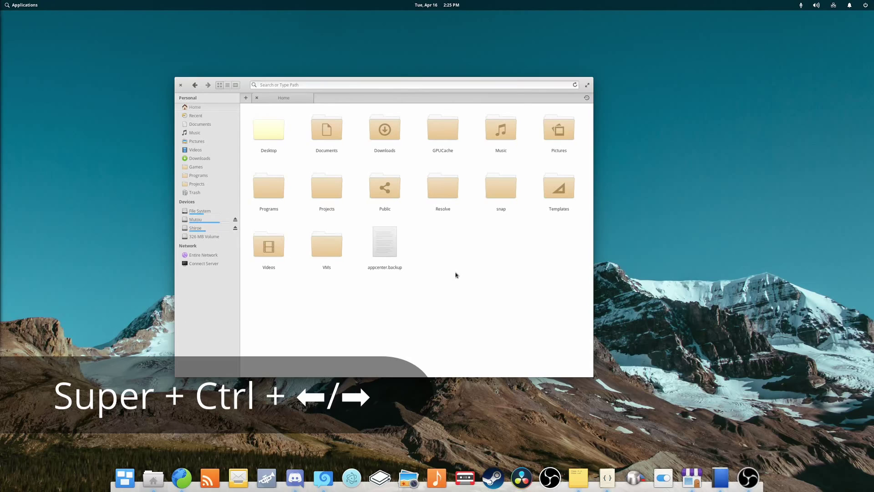
key(ctrl+super+Right)
key(ctrl+super+Left)
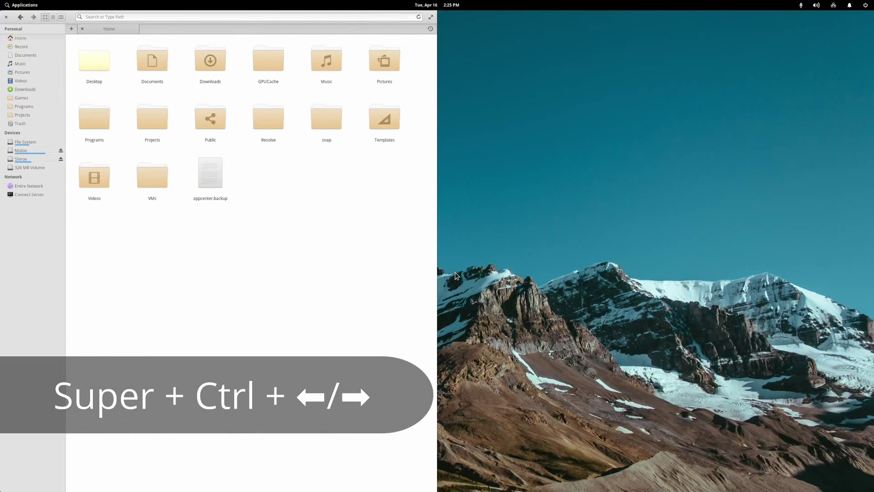
key(ctrl+super+Right)
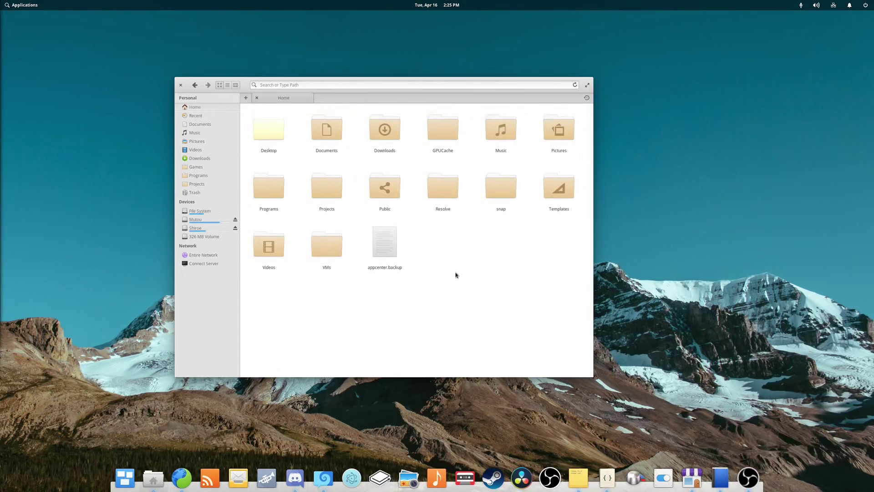
Step: Move the Files window onto the left workspace with the Code window
key(super+Down)
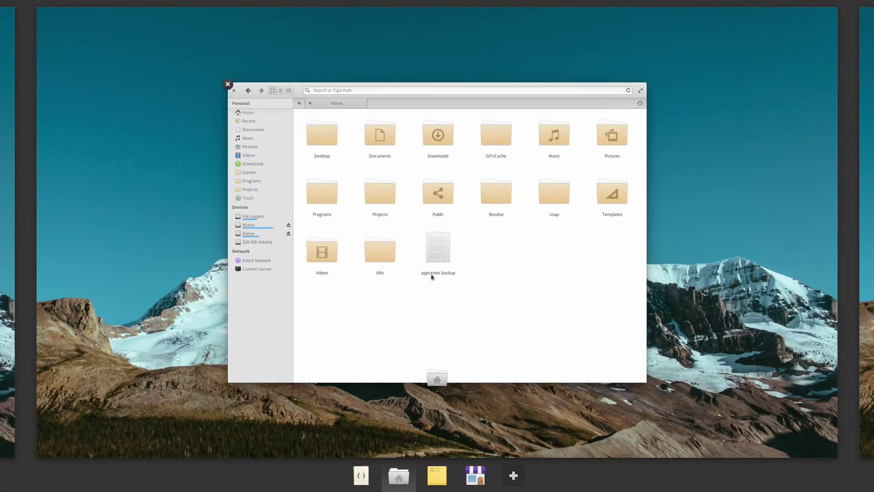
key(super+alt+Left)
key(super+Left)
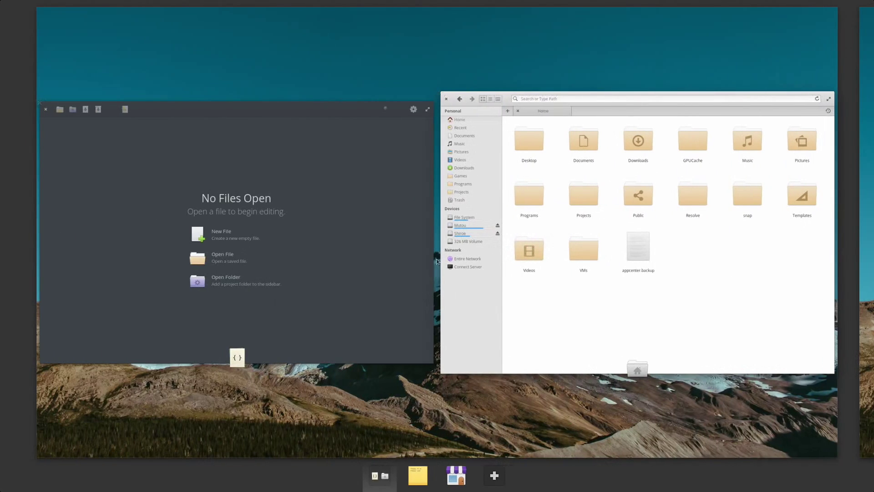
Step: Tile Code left and Files right, adjust the divider, then untile Files
click(398, 290)
key(ctrl+super+Left)
click(480, 277)
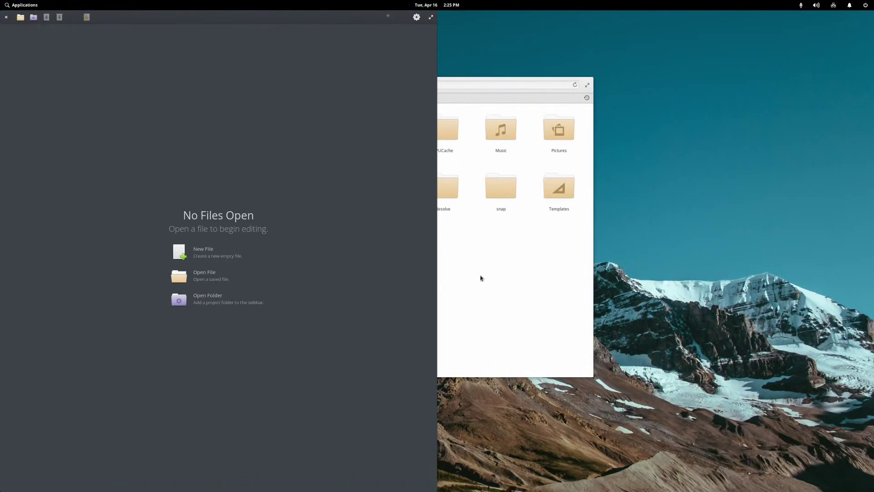
key(ctrl+super+Right)
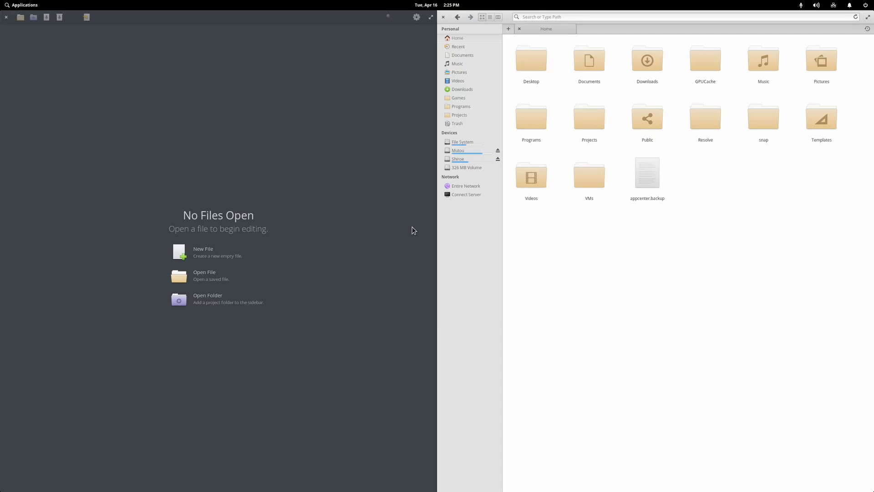
drag(437, 228, 409, 223)
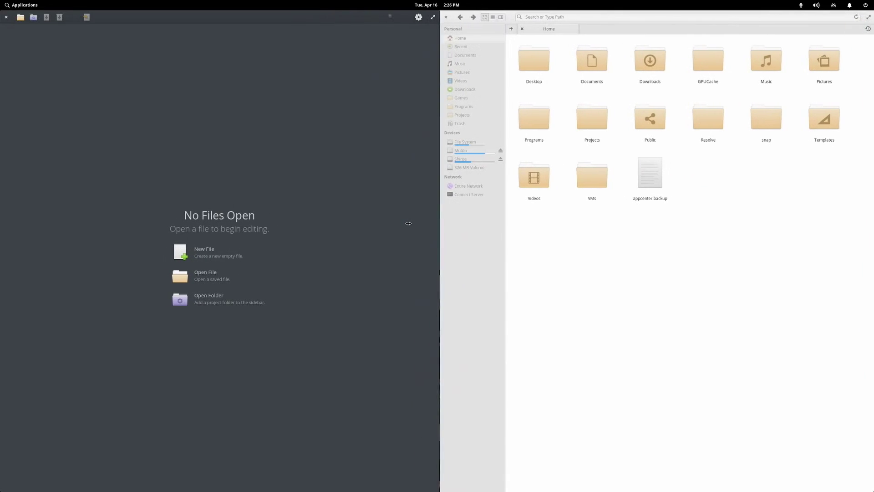
key(super+Down)
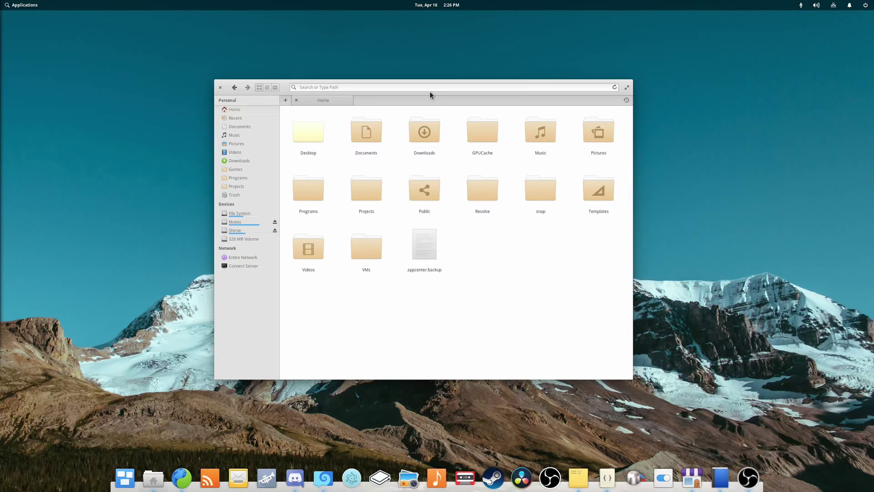
drag(431, 91, 435, 2)
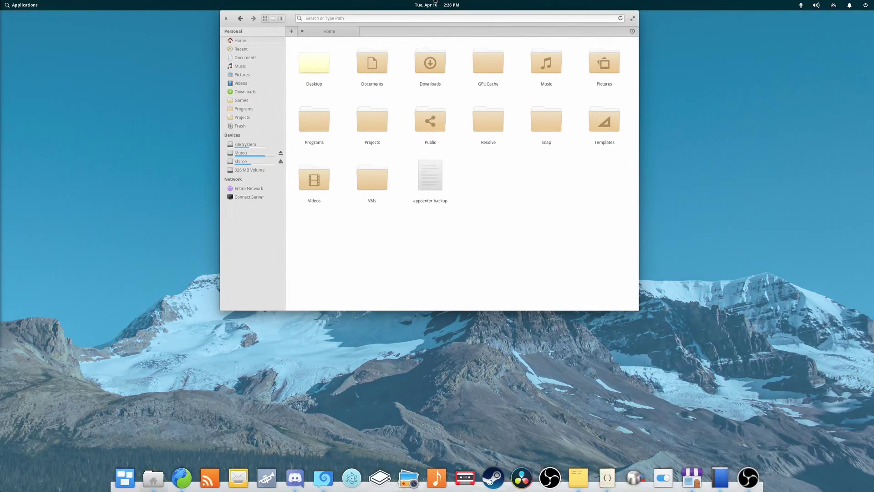
drag(436, 2, 429, 110)
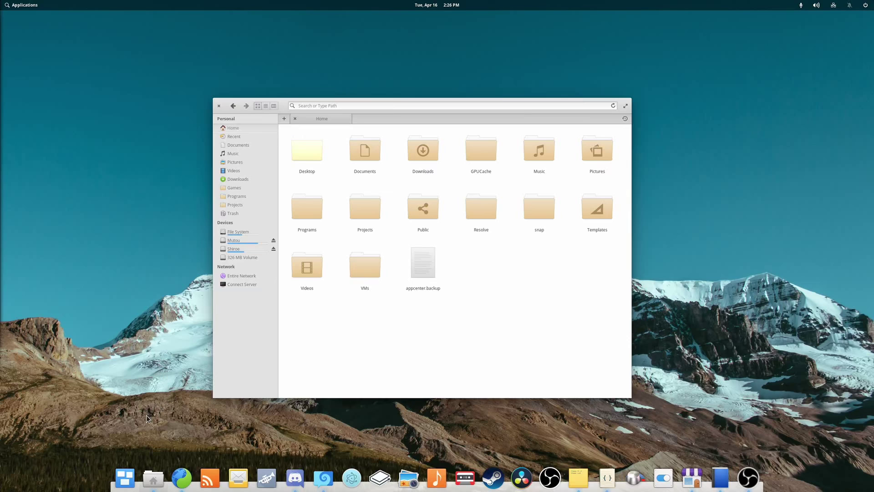
Step: Browse workspaces in the overview with arrow keys, ending on the Files workspace
key(super+s)
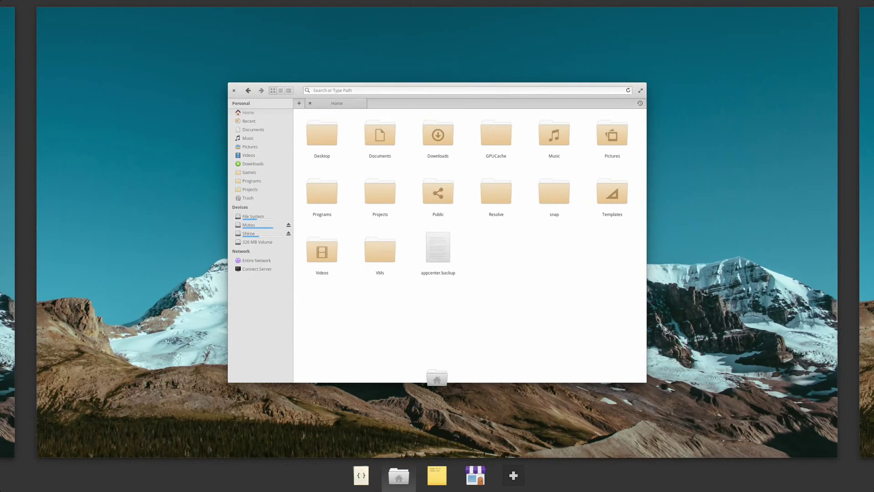
key(Left)
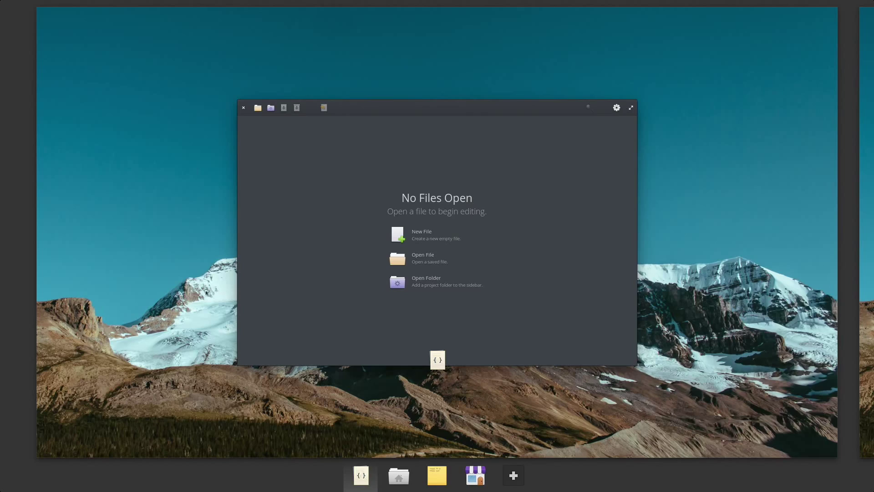
key(Right)
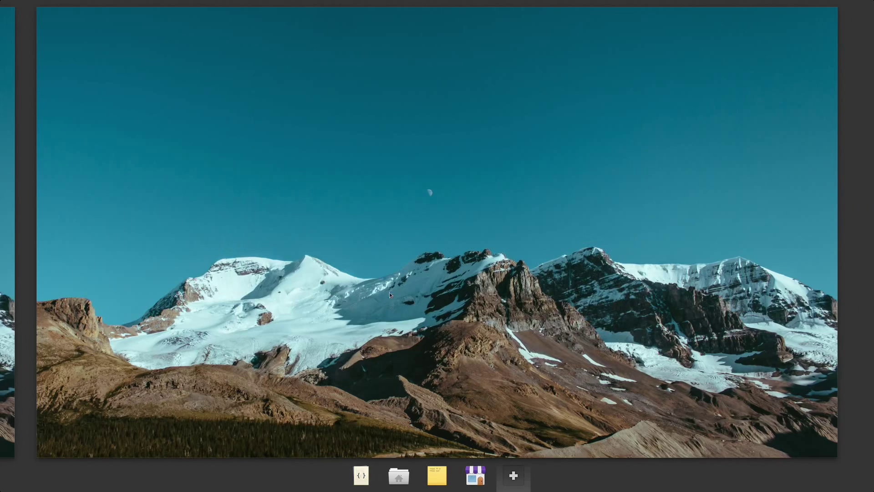
key(Left)
key(Return)
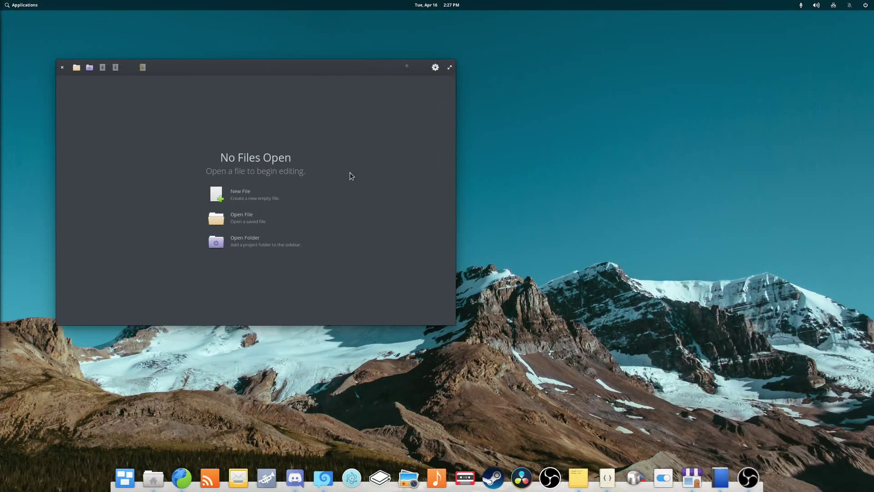
key(super+s)
key(Right)
click(489, 231)
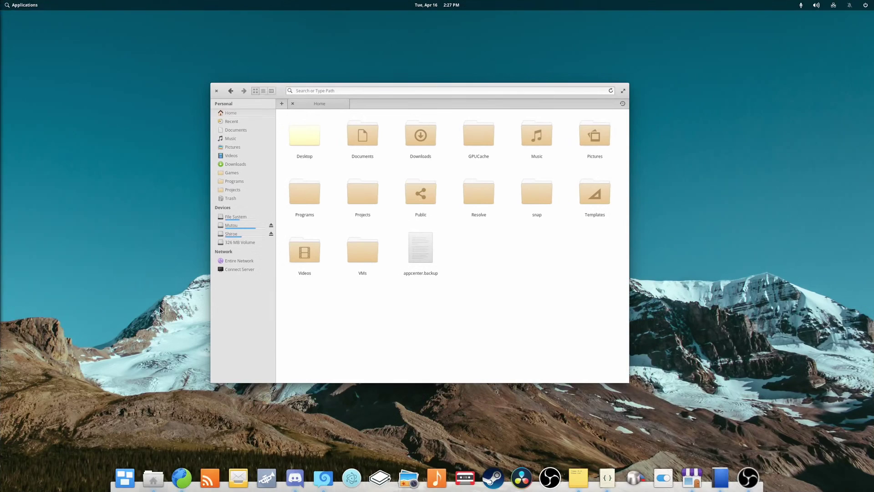
Step: Toggle the overview via the dock icon and Super+S, leaving it open
click(124, 478)
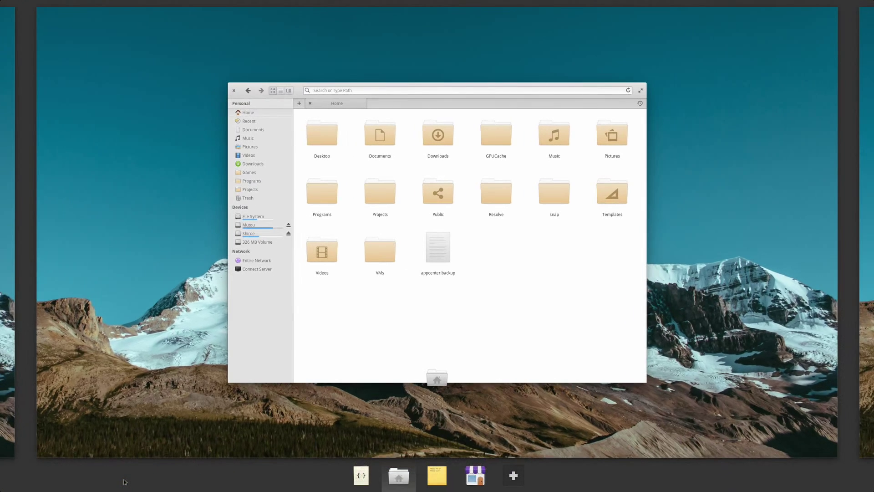
click(160, 327)
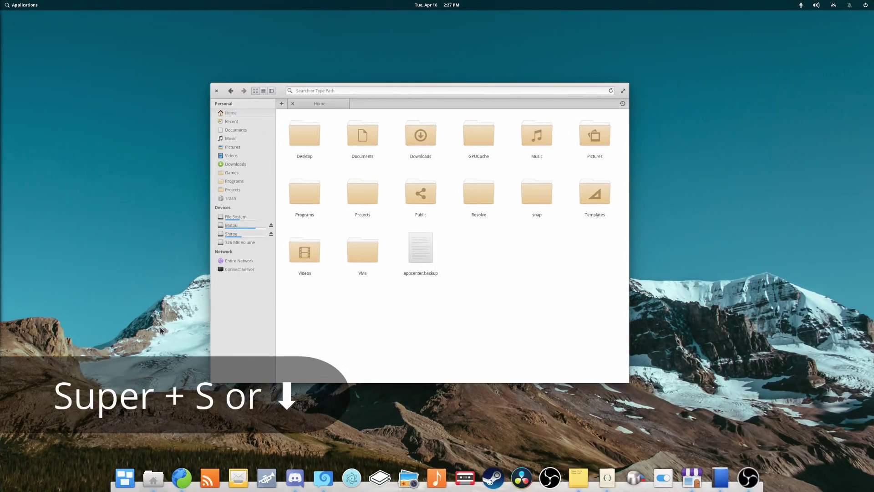
key(super+s)
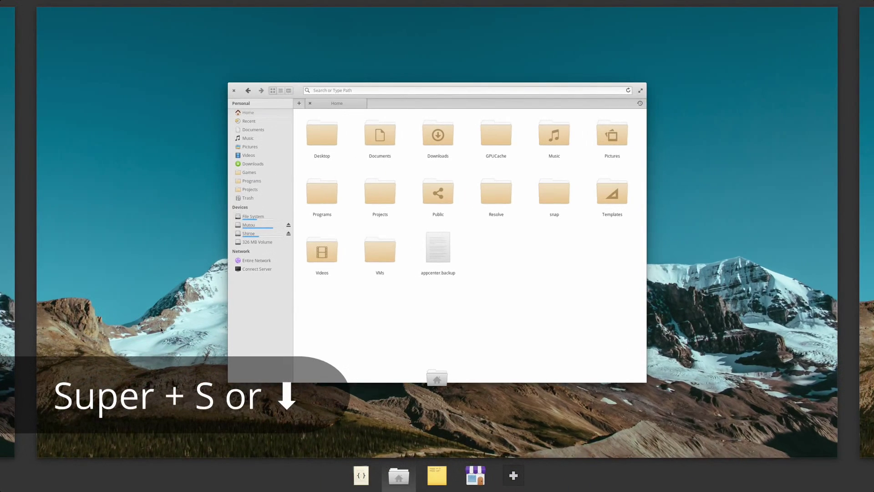
click(161, 327)
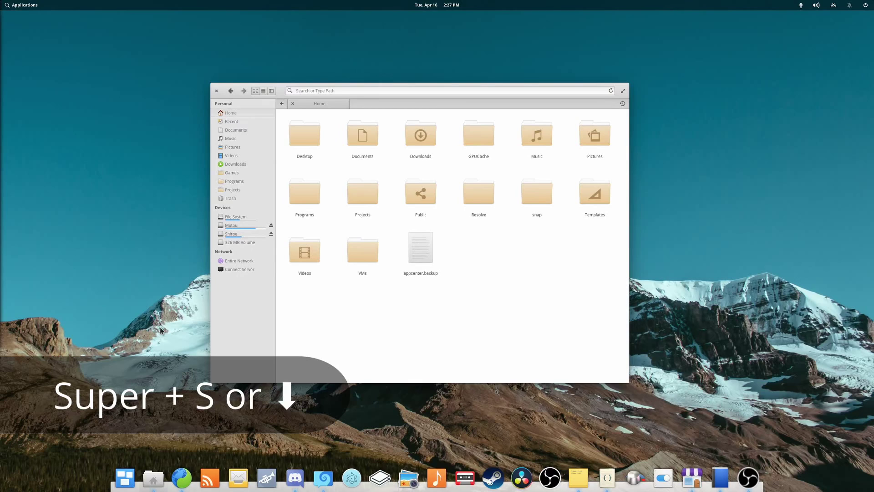
key(super+s)
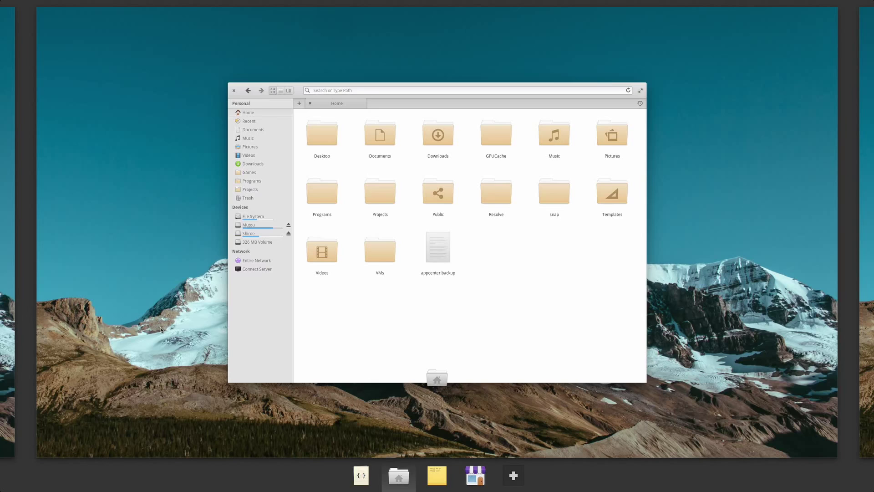
key(super+s)
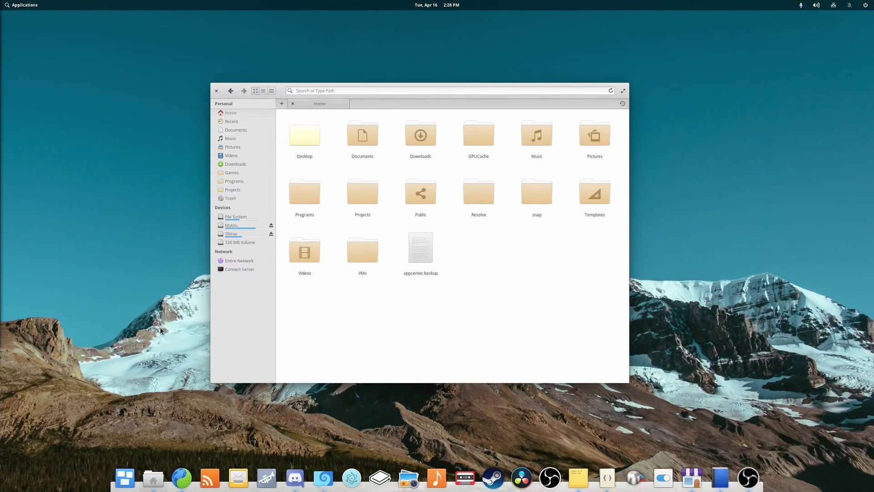
key(super+s)
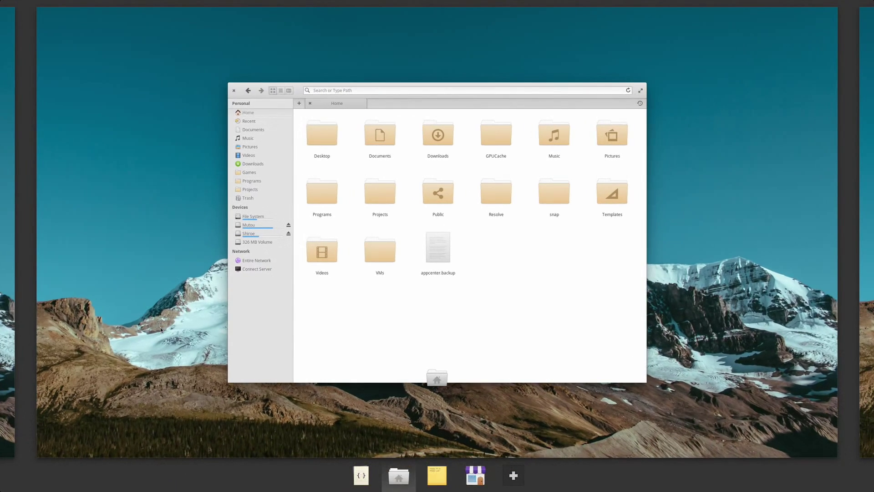
key(super+s)
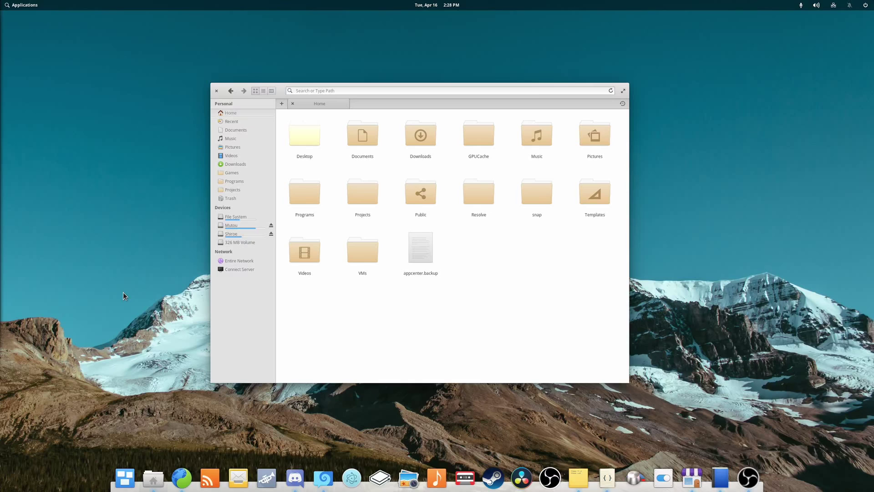
key(super+s)
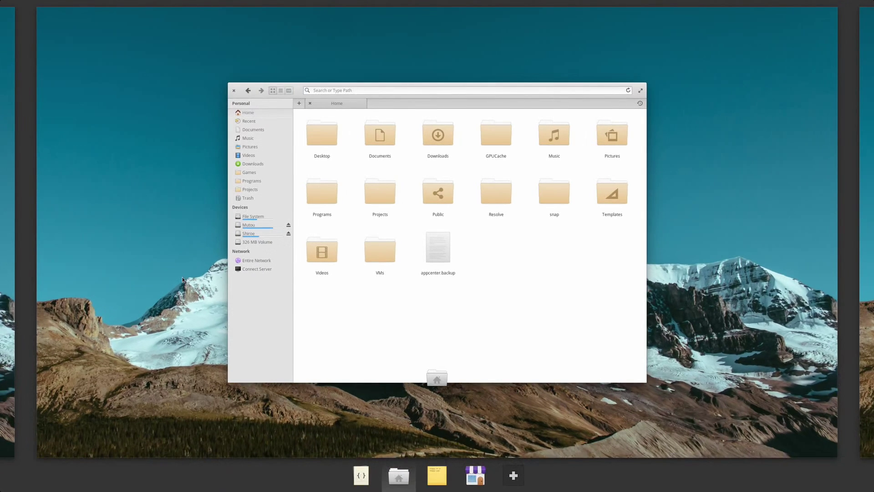
Step: Switch between the editor and Files workspaces with Super+Left/Right, ending on Files
key(alt+Tab)
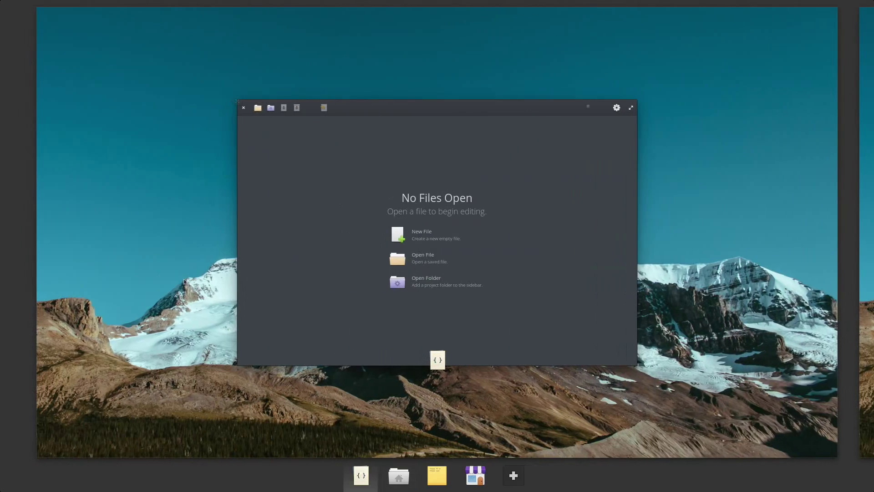
key(super+Right)
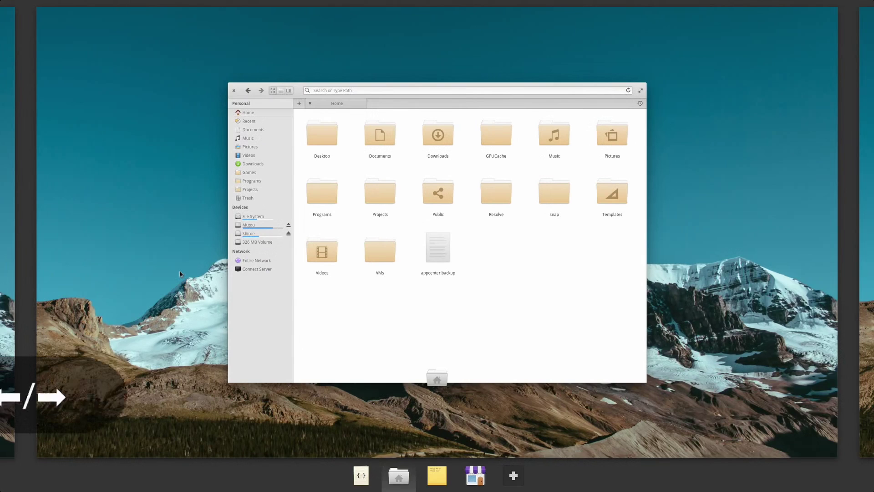
key(super+Left)
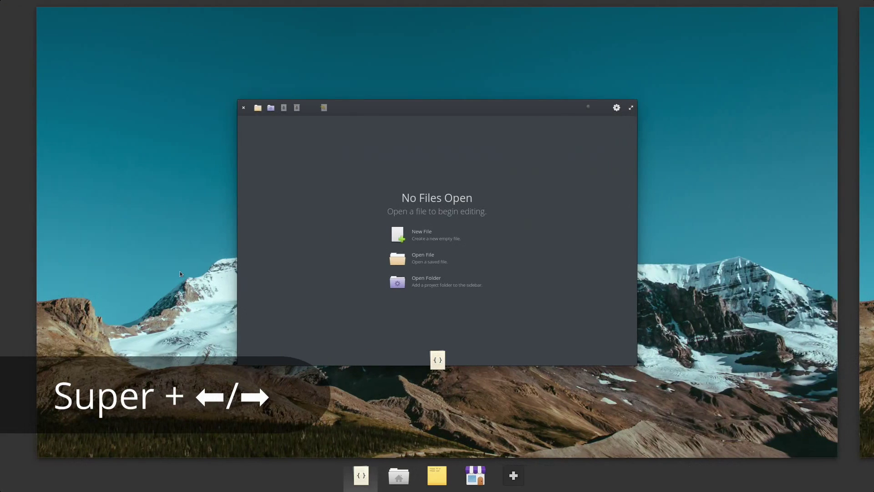
key(super+Right)
key(Escape)
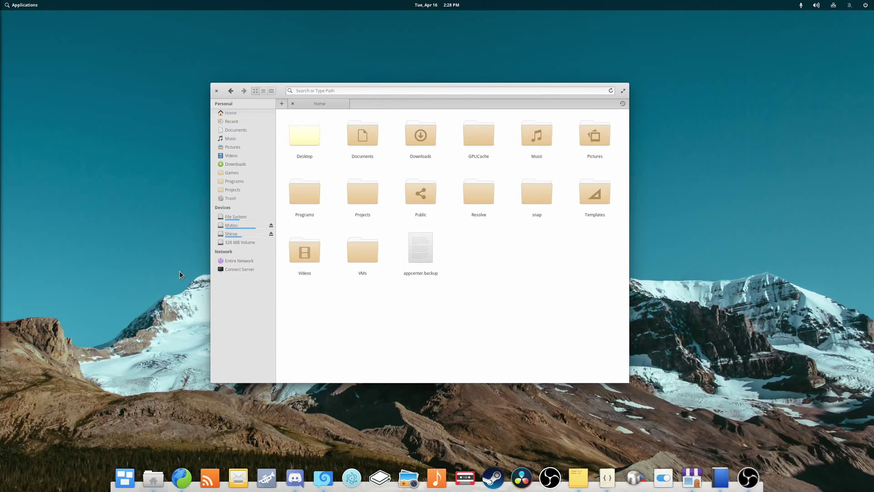
key(super+Left)
key(super+Right)
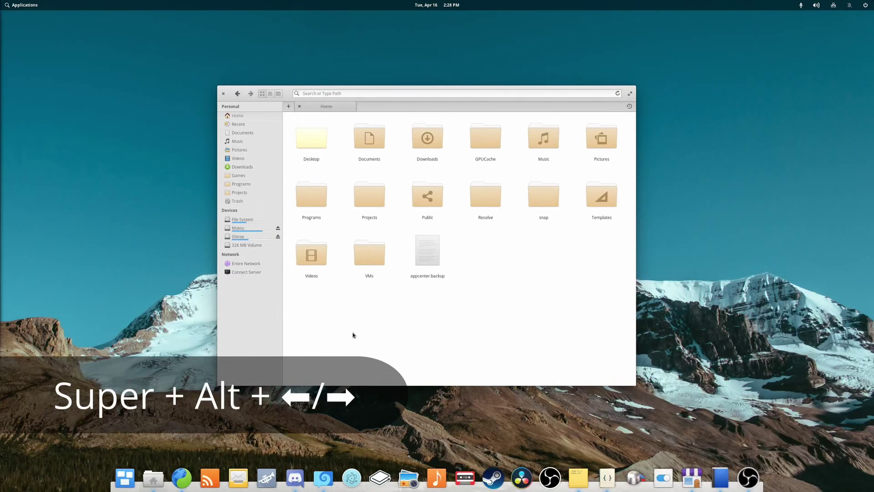
Step: Carry the Files window across workspaces with Super+Alt+Right, then Super+Alt+Left
key(super+alt+Right)
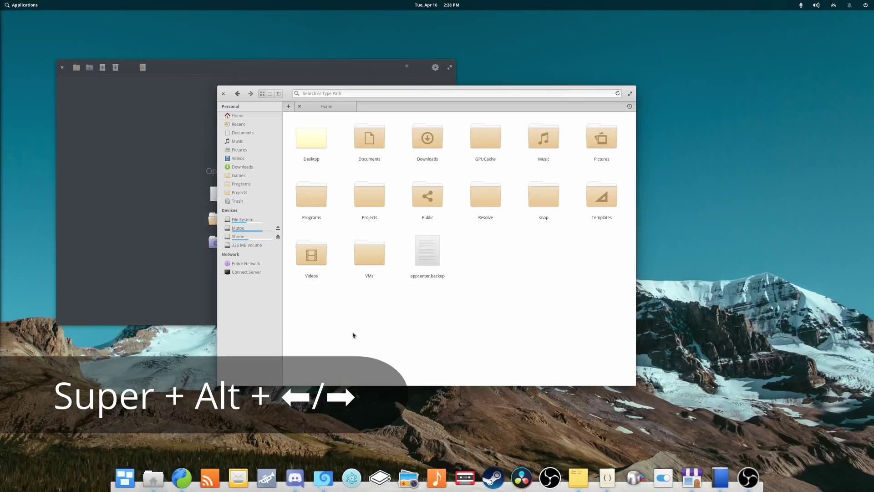
key(super+alt+Left)
key(super+alt+Left)
key(super+alt+Left)
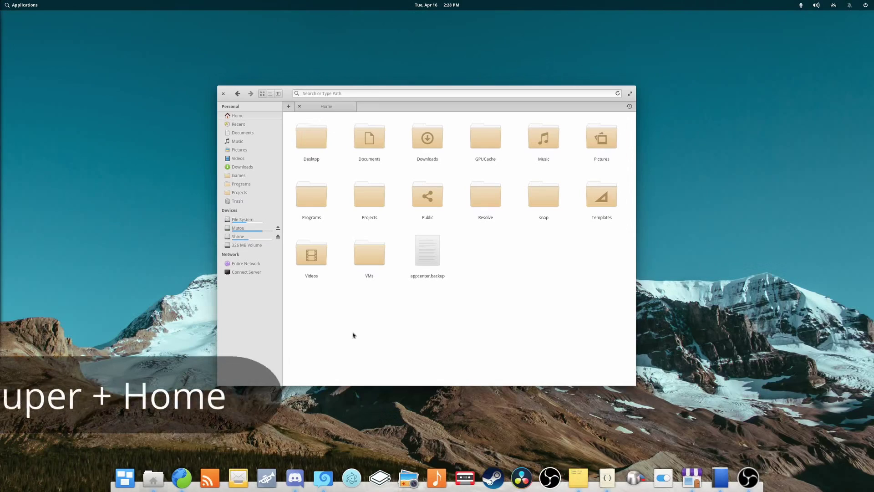
Step: Jump to the first workspace with Super+Home, then the empty last one with Super+End
key(super+Home)
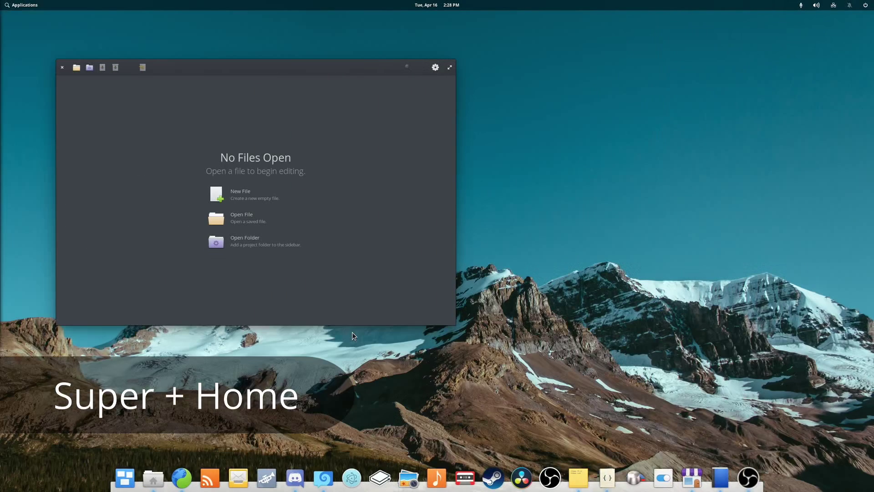
key(super+End)
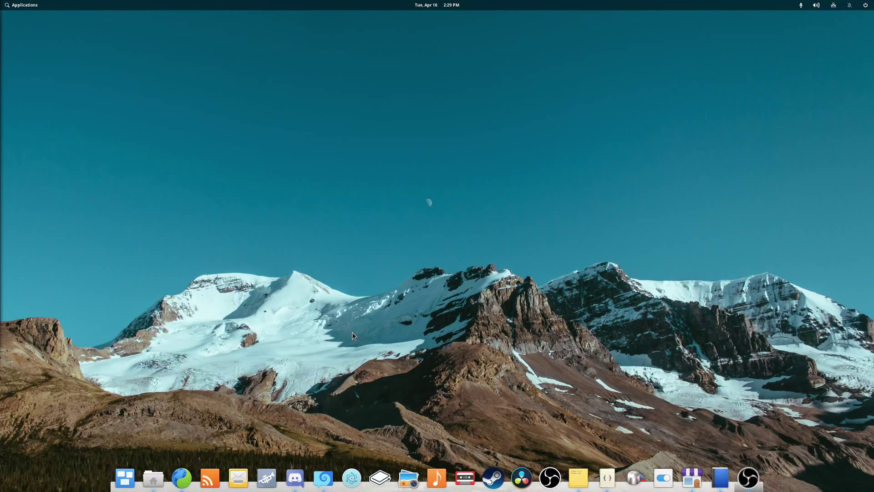
key(super+Down)
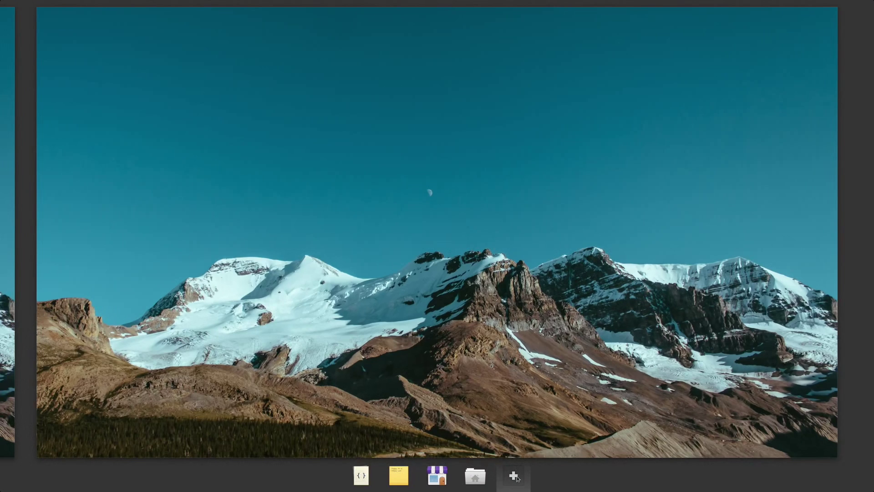
Step: Open System Settings from the dock and add a new empty workspace in the overview
click(477, 327)
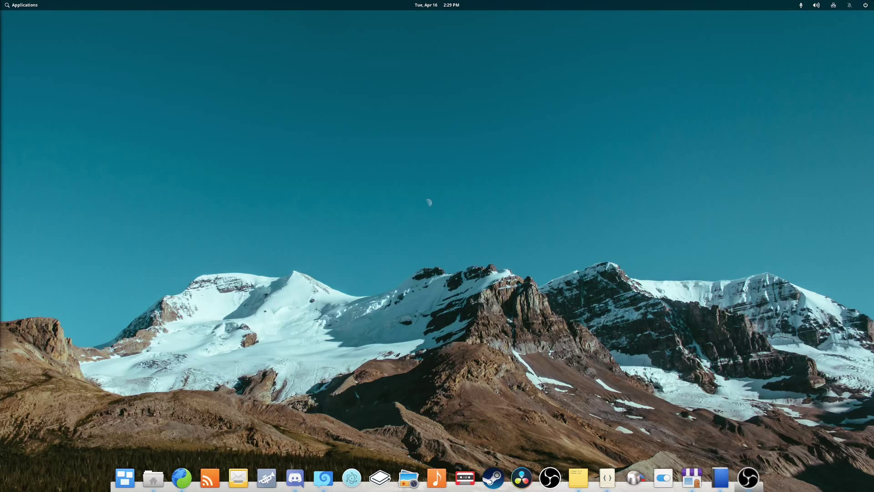
click(663, 478)
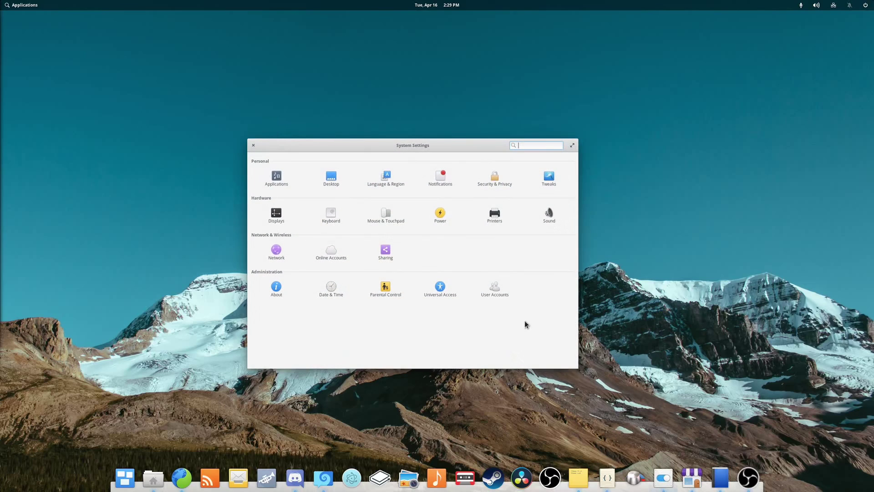
key(super+s)
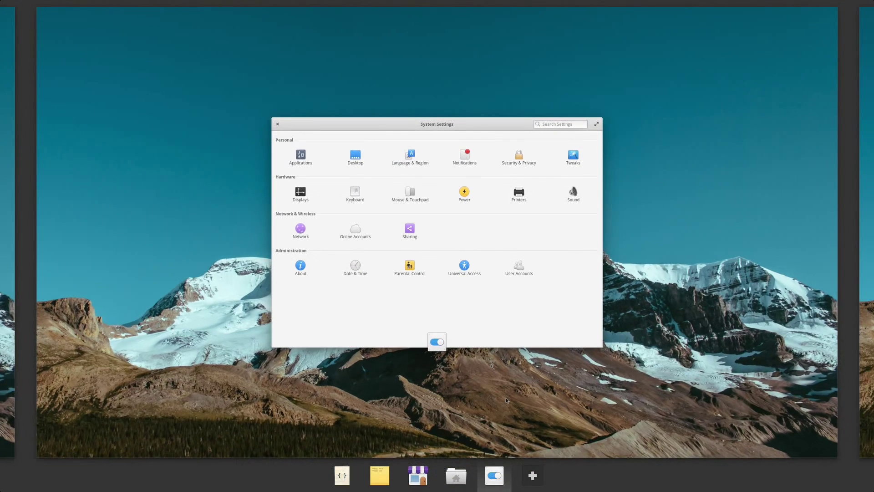
click(533, 476)
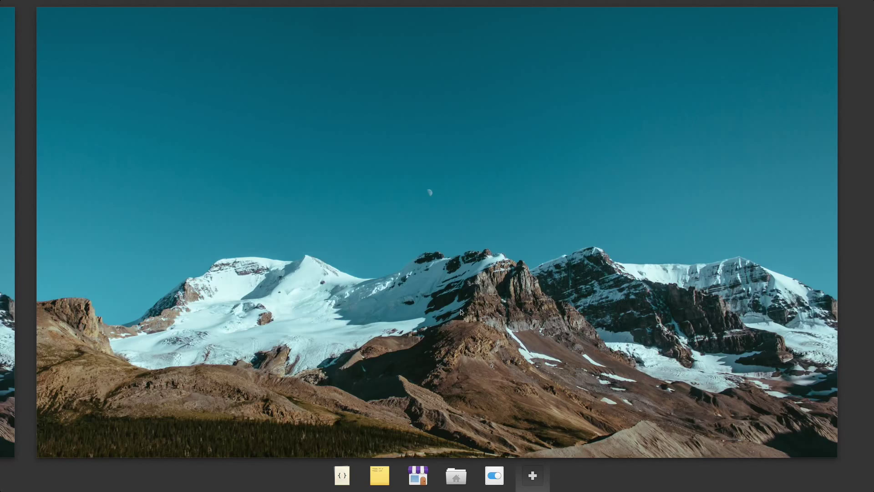
Step: Visit the Notejot and Files workspaces, then leave the overview on the Code workspace
click(380, 476)
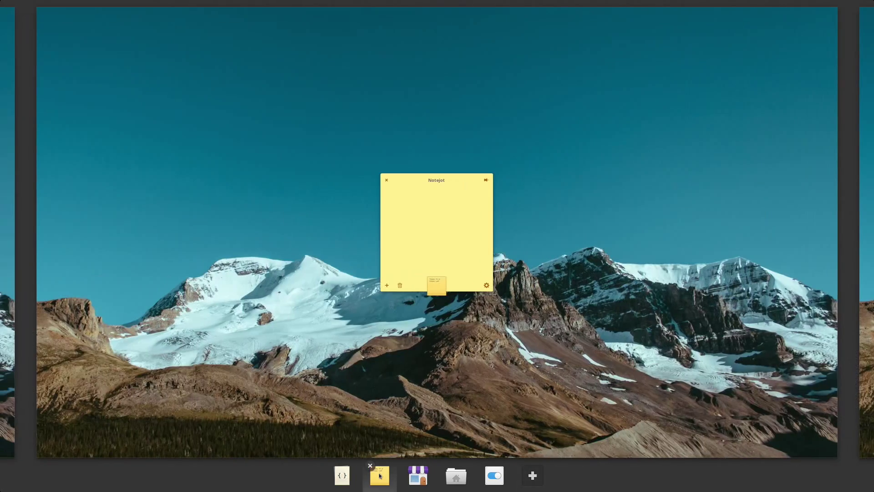
click(456, 476)
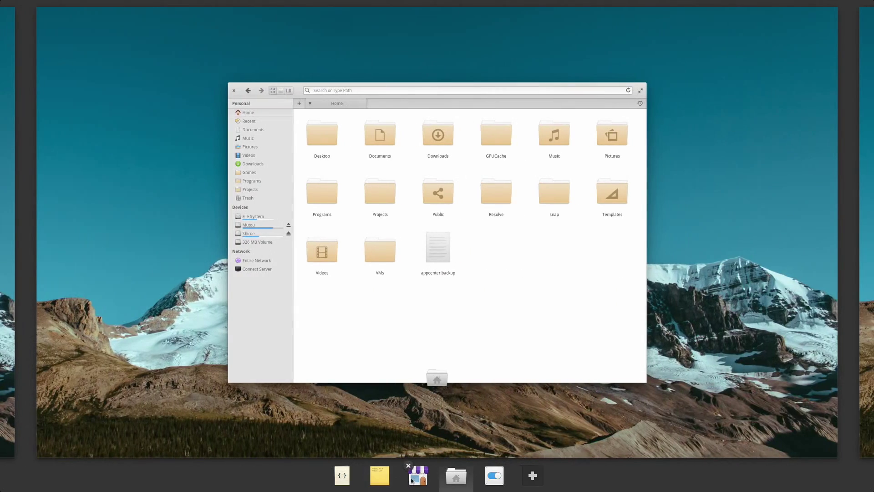
click(413, 479)
click(341, 476)
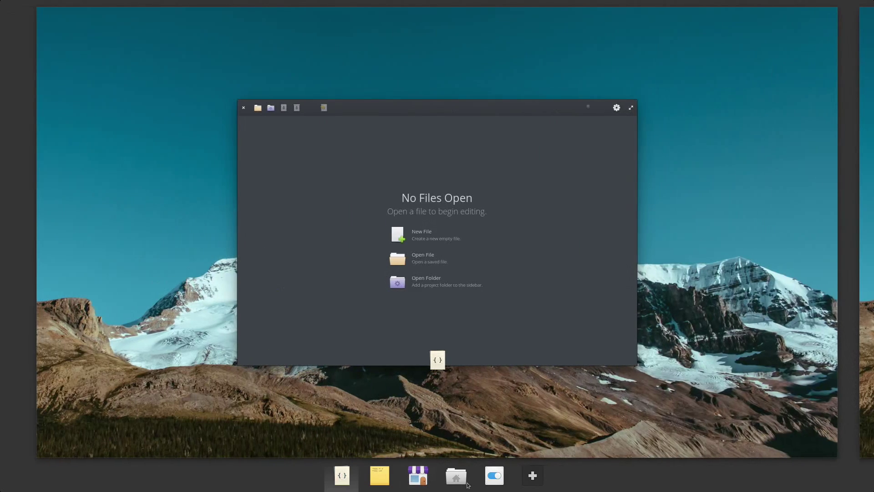
click(249, 332)
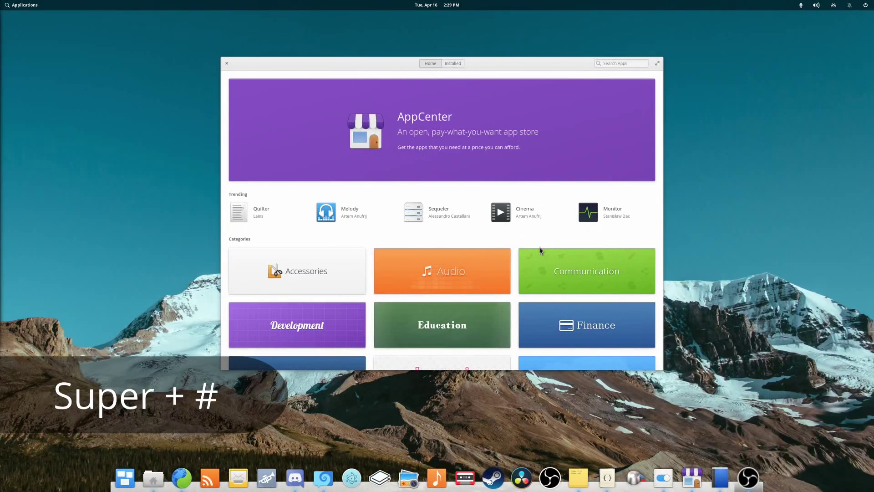
Step: Jump through the Code, Notejot, Files, System Settings and empty workspaces with Super+1–6, then open the overview
key(super+1)
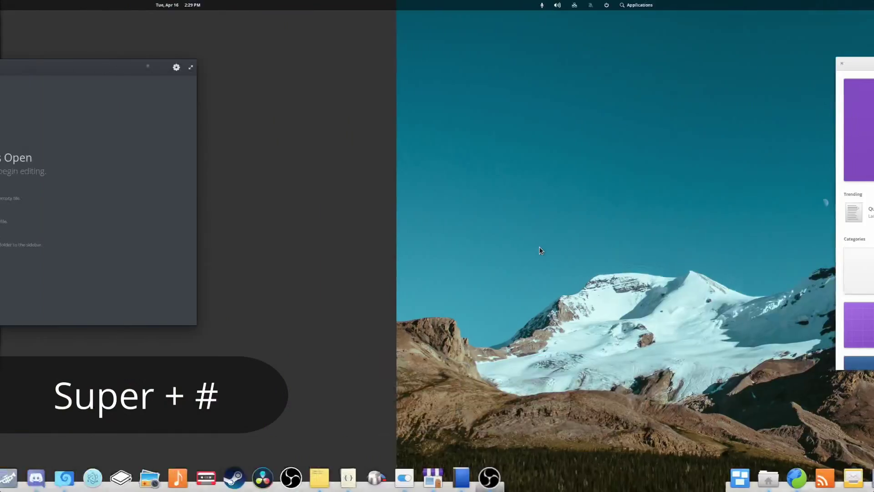
key(super+3)
key(super+4)
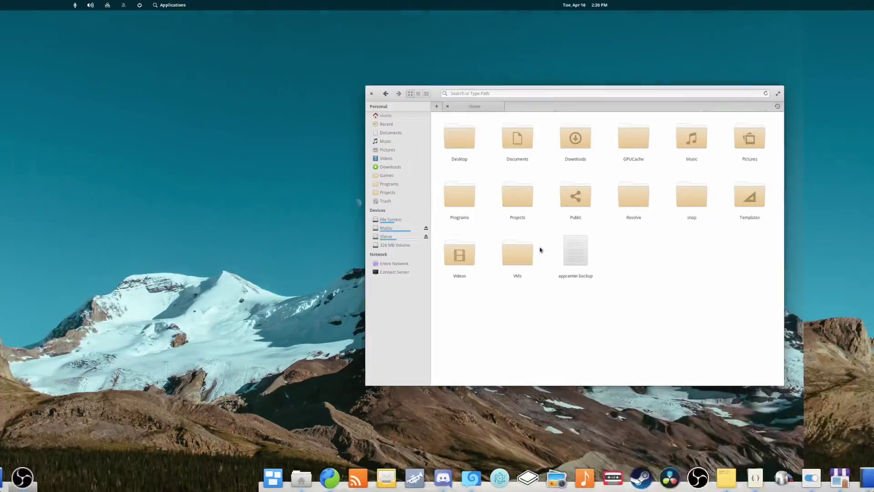
key(super+5)
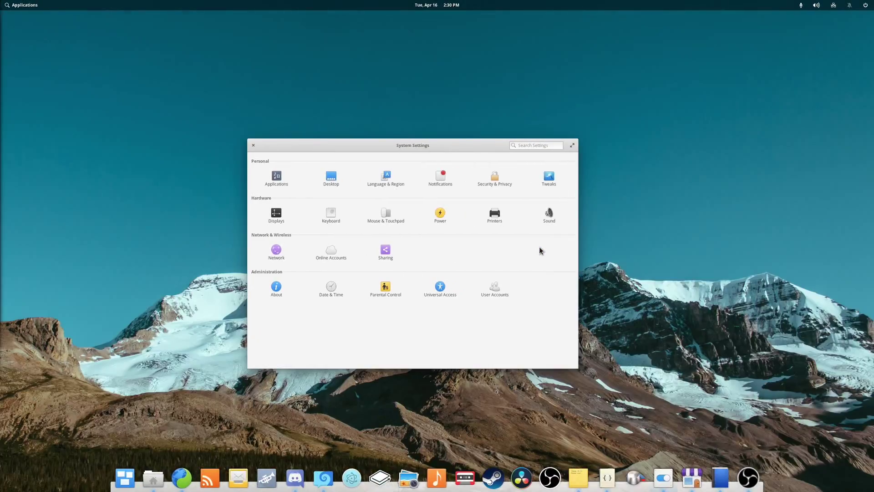
key(super+6)
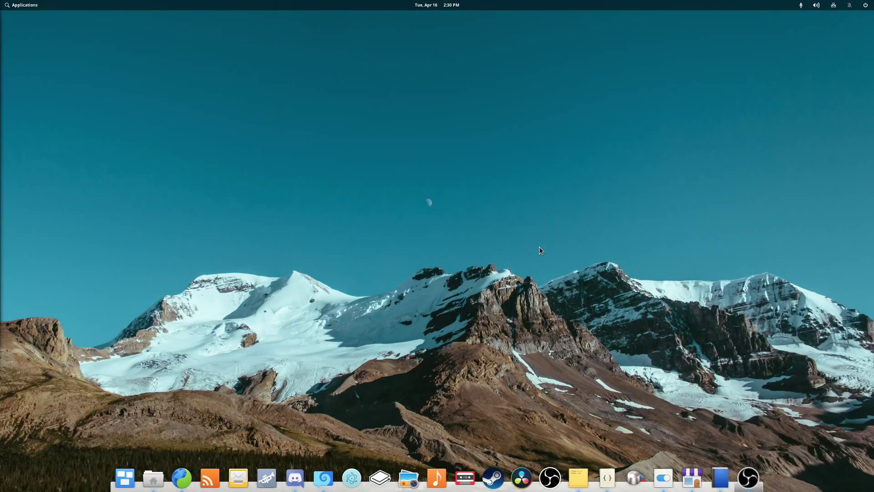
key(super+Down)
key(super+Down)
Step: Send System Settings to workspace 2 with Super+Alt+2 and switch to that Notejot workspace
key(super+Right)
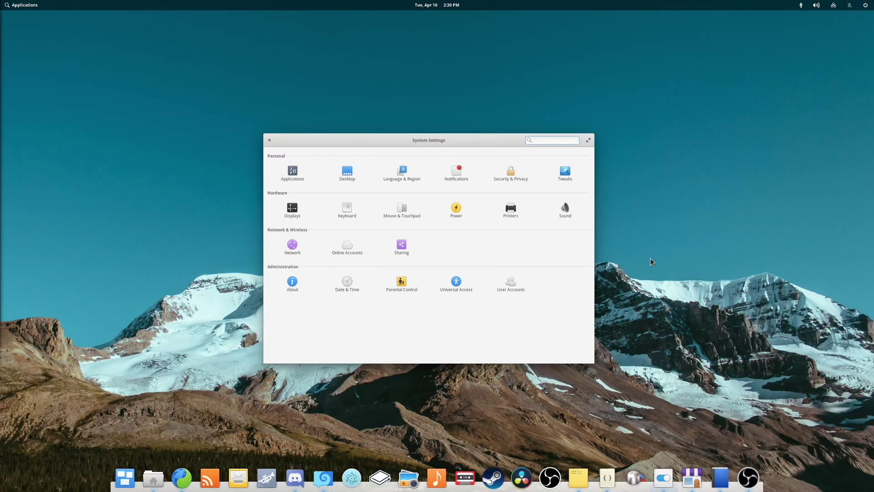
key(super+alt+2)
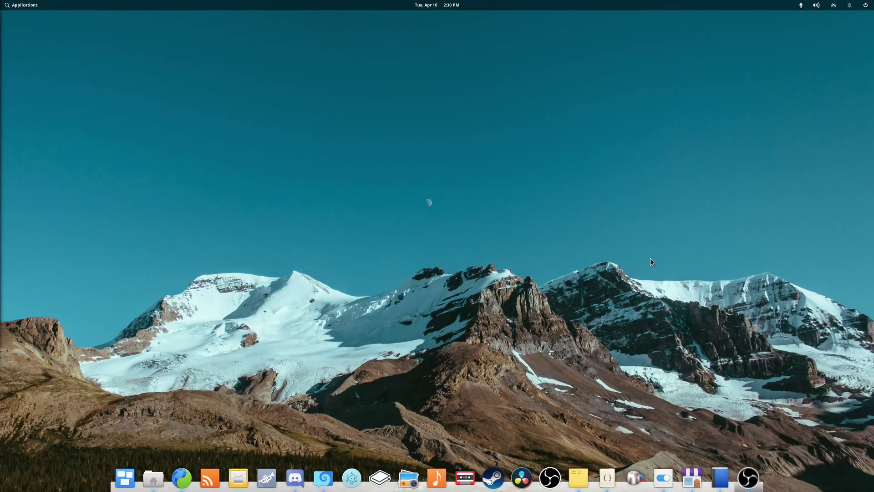
key(super+Down)
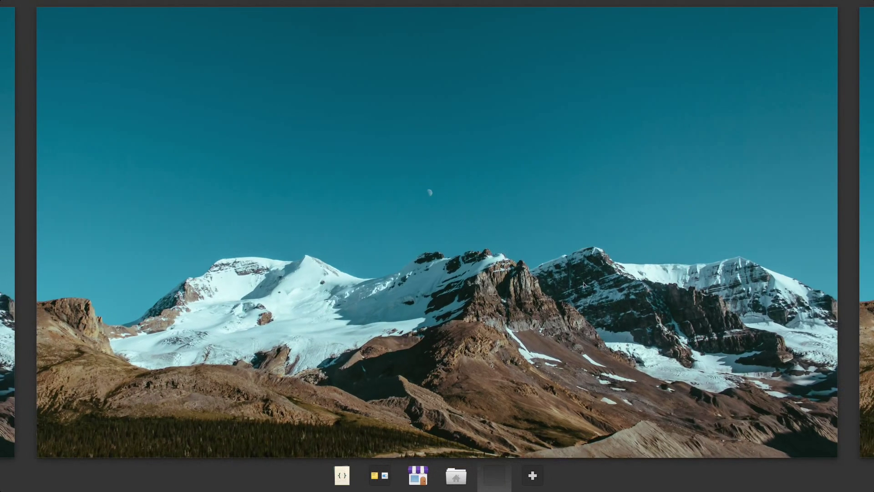
click(384, 477)
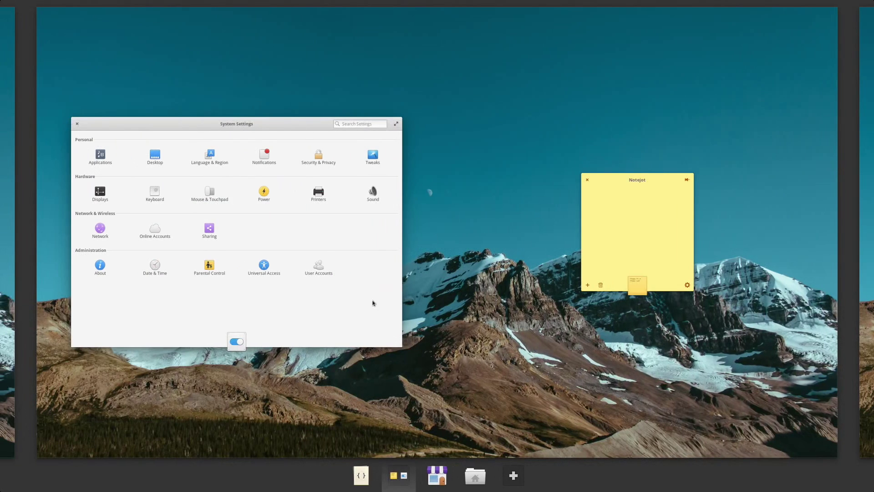
click(332, 227)
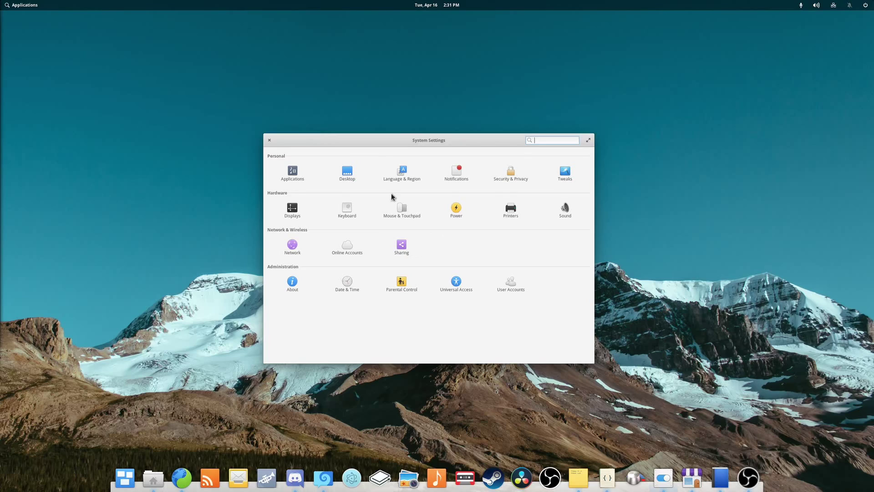
Step: Show Desktop's Hot Corners settings and test the bottom-right corner's Multitasking View
click(348, 173)
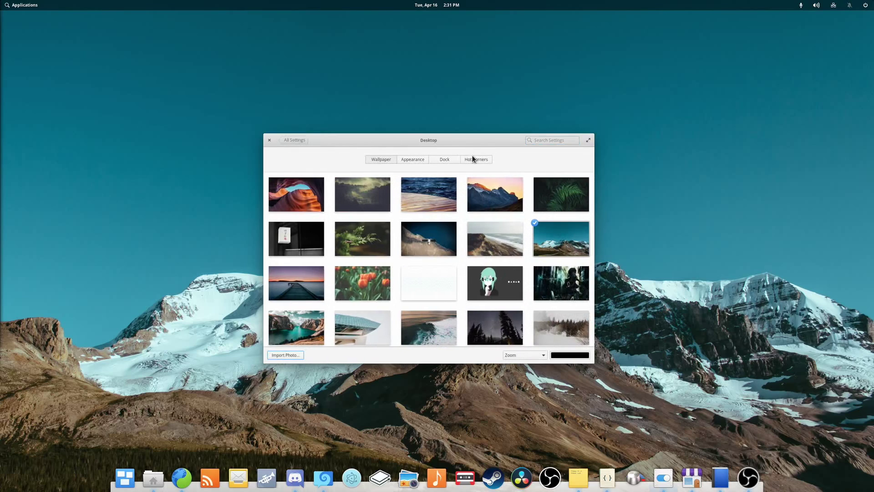
click(472, 159)
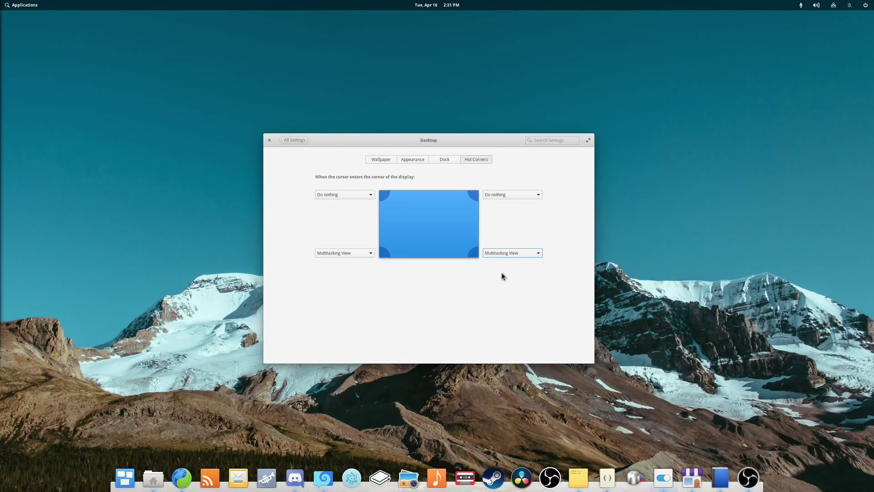
mouse_move(873, 491)
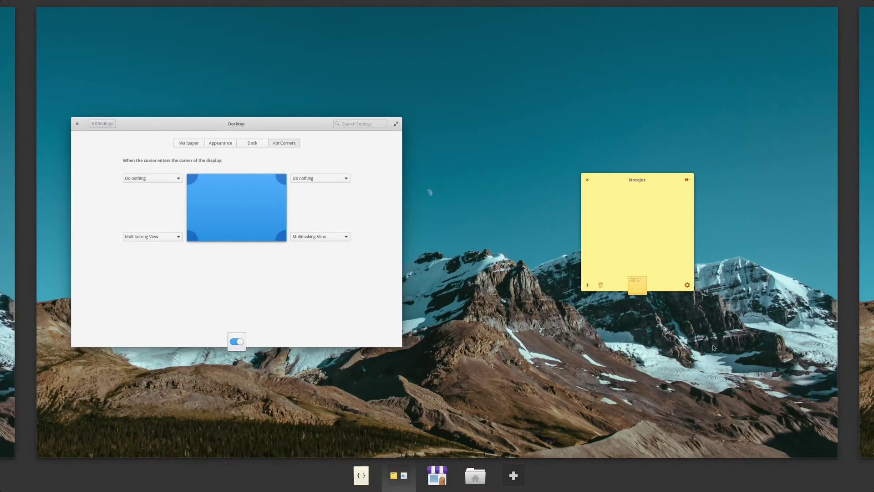
click(712, 345)
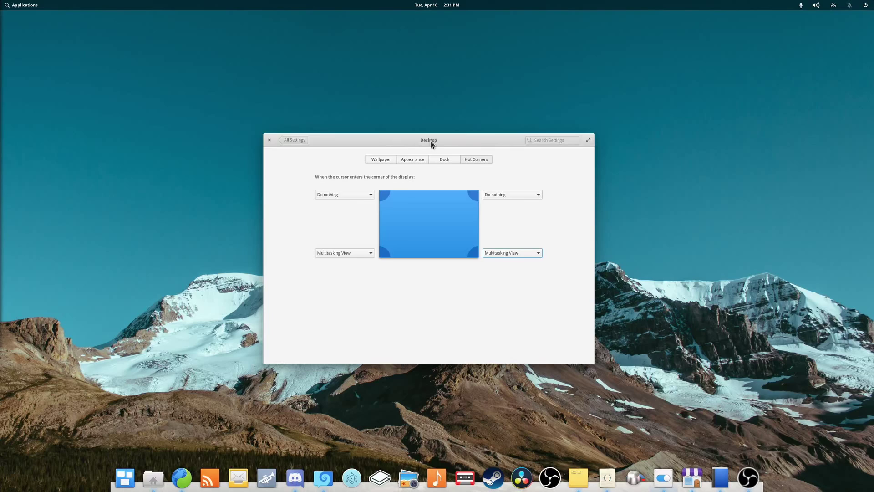
Step: Move the settings window down and back, and review the top-left corner actions unchanged
drag(431, 143, 411, 262)
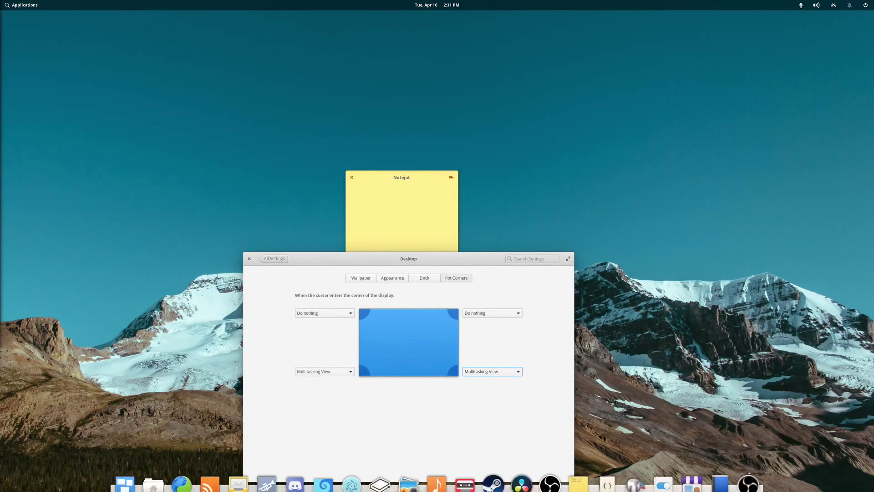
click(121, 481)
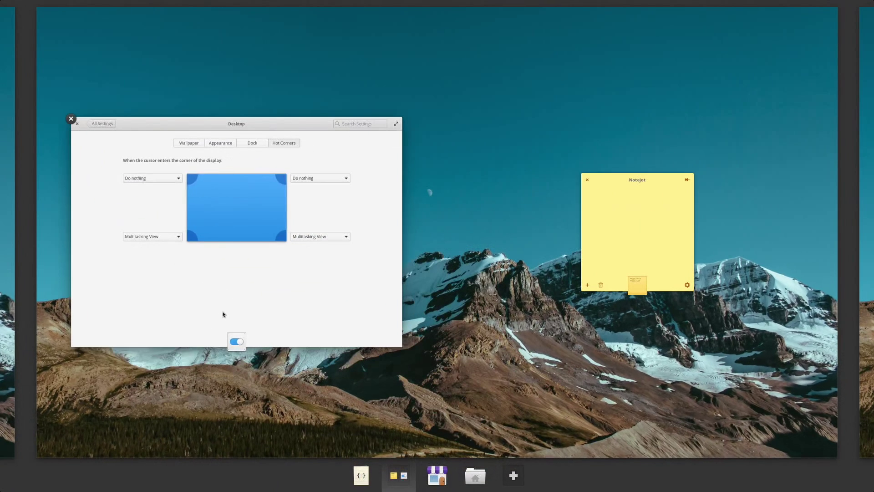
click(529, 302)
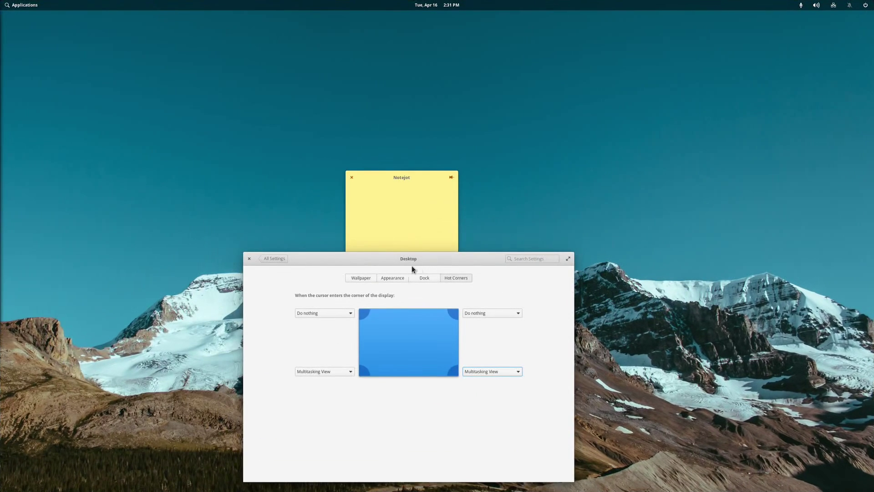
drag(409, 259, 424, 133)
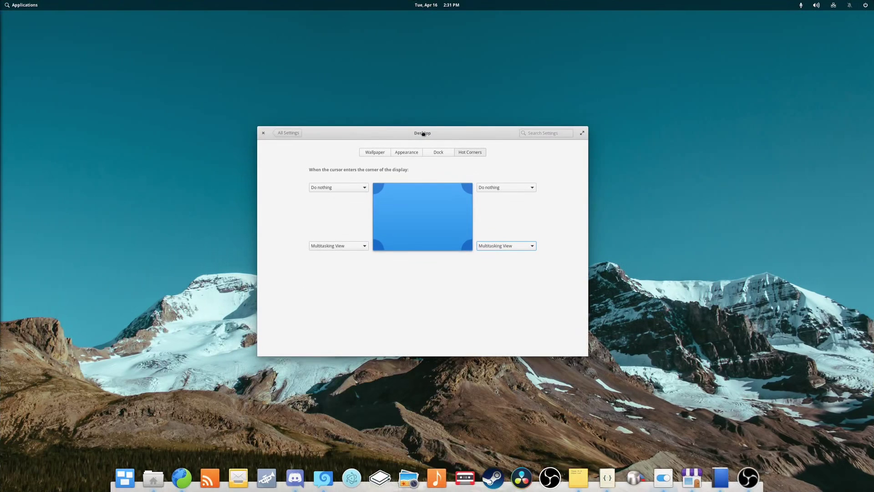
click(365, 187)
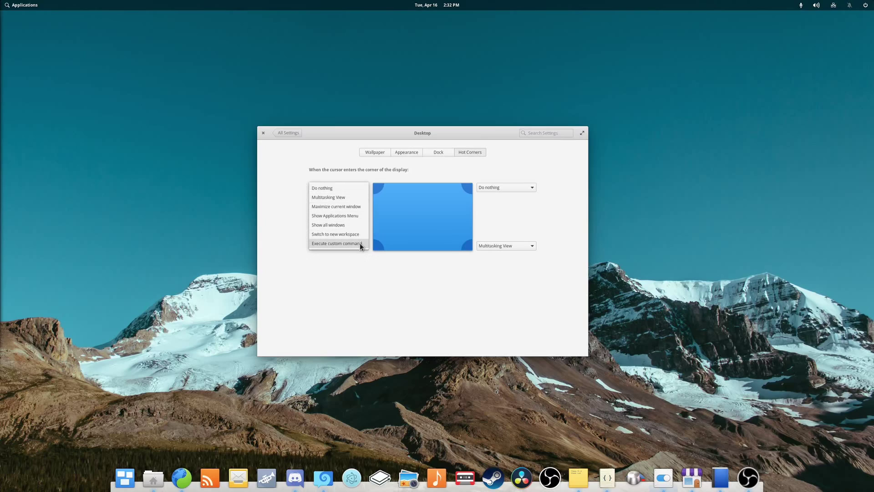
click(436, 308)
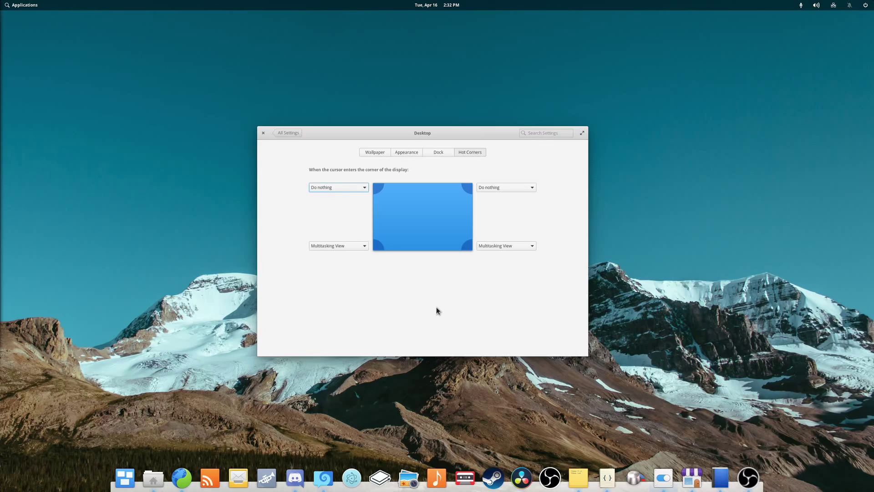
Step: Go back to All Settings, view the Super shortcut overlay, then preview all windows with Super+A
key(alt+Left)
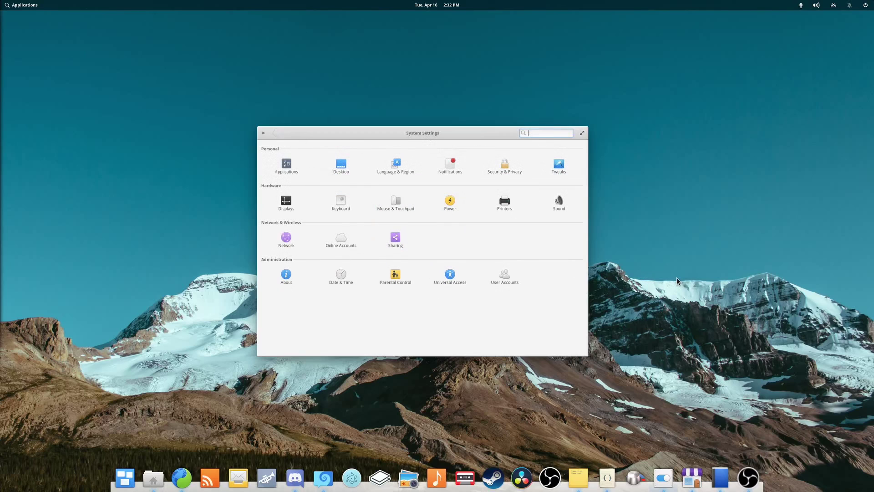
key(super)
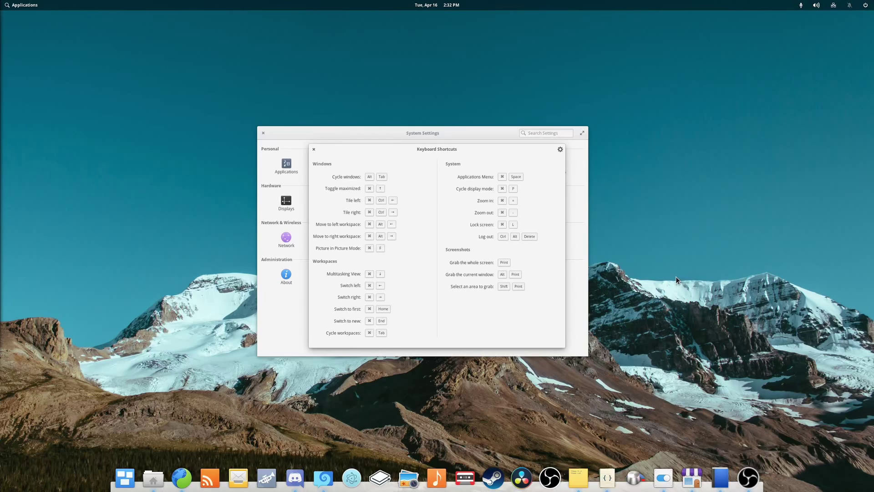
key(Escape)
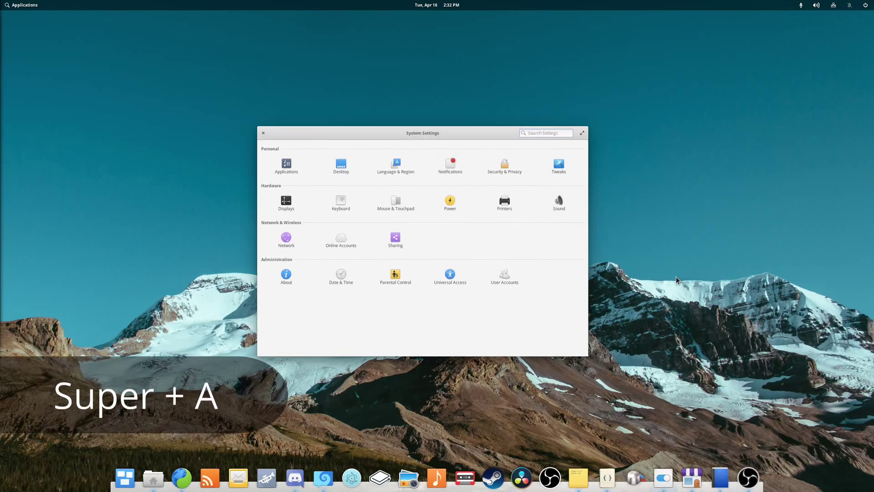
key(super+a)
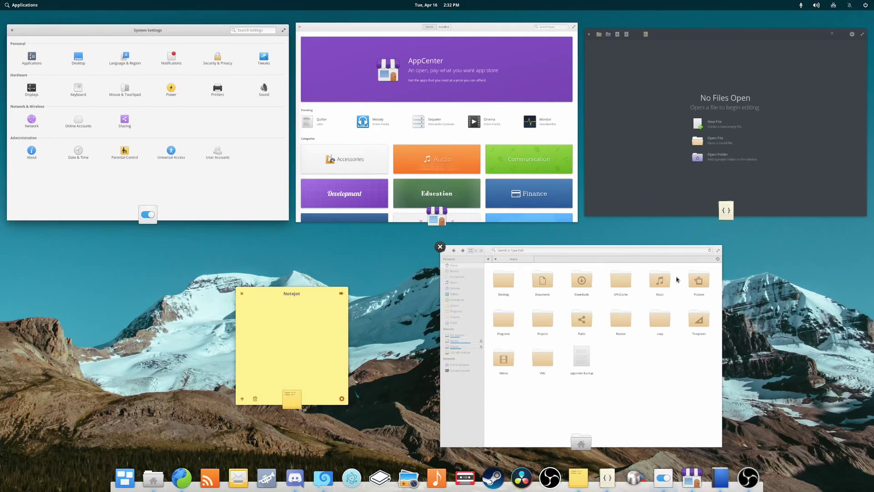
key(Return)
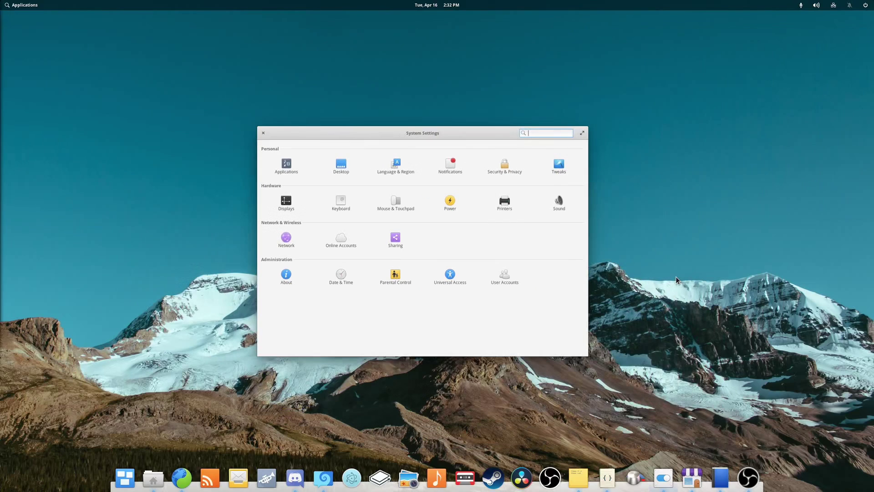
Step: Preview the current windows with Super+W, bringing Notejot and then System Settings to the front
key(super+w)
key(super+s)
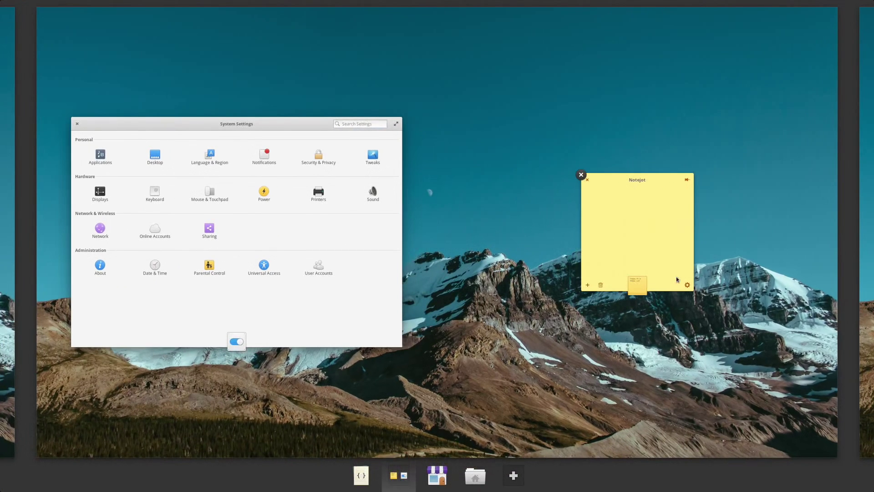
key(super+s)
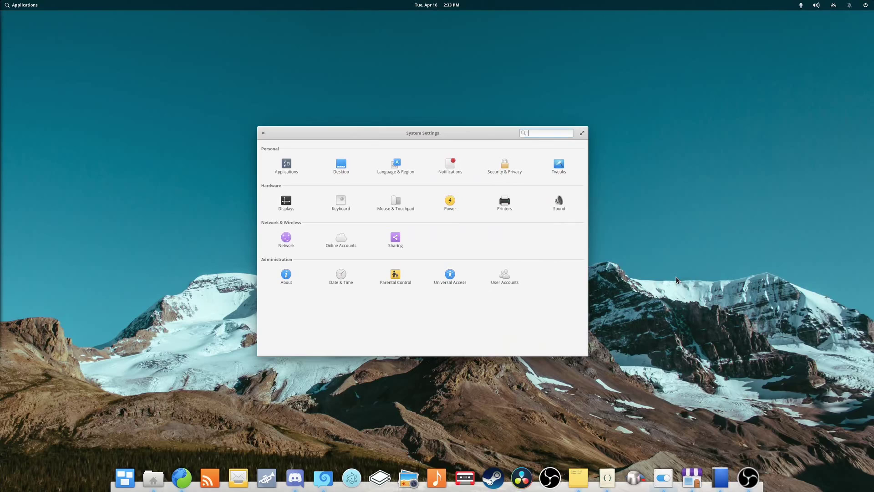
key(super+w)
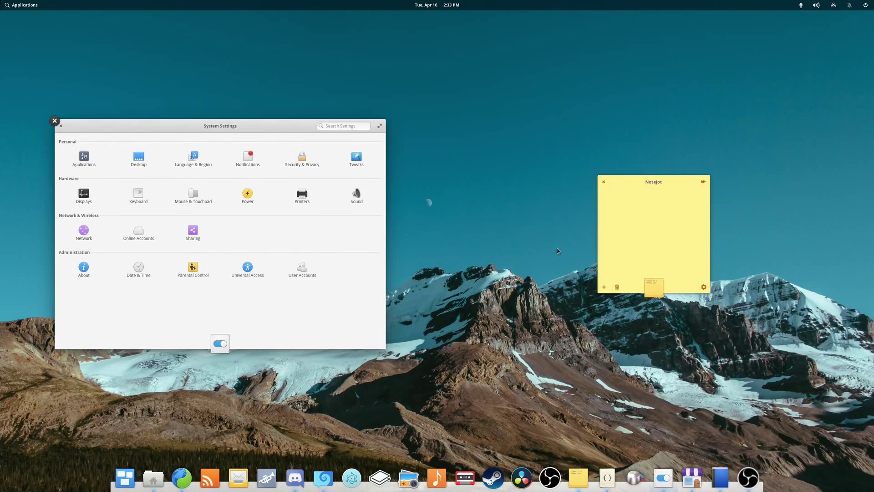
click(654, 236)
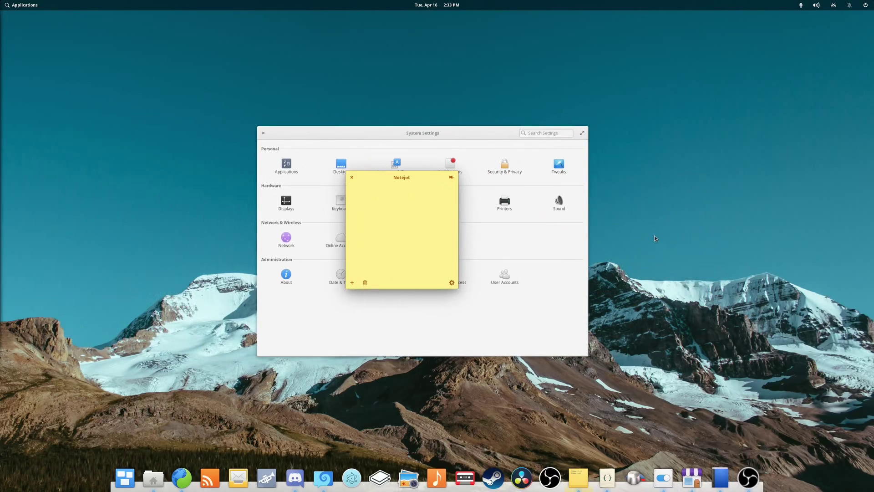
key(super+w)
click(303, 240)
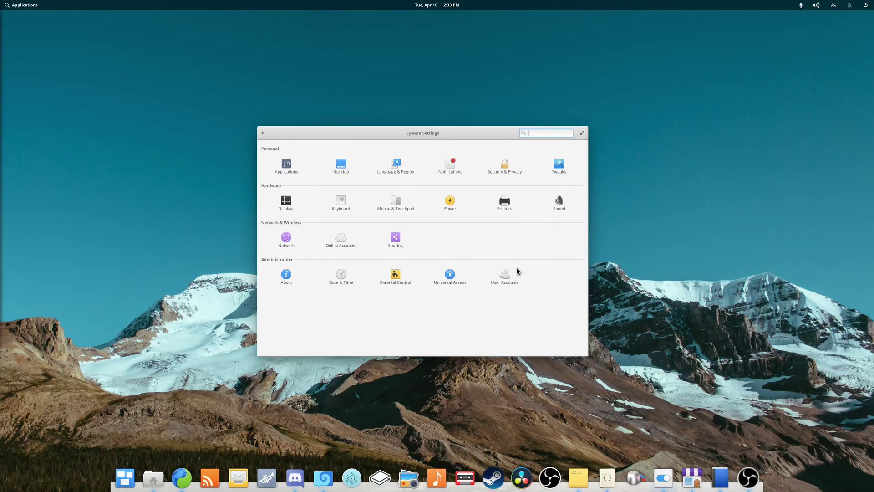
Step: Drag Notejot onto a new workspace, view the shortcut overlay, then show all open windows
key(super+Down)
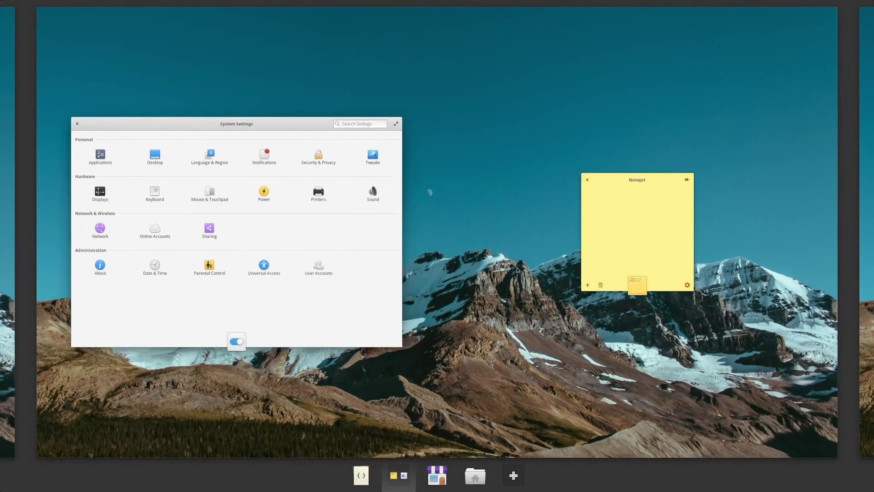
drag(635, 234, 511, 477)
click(452, 233)
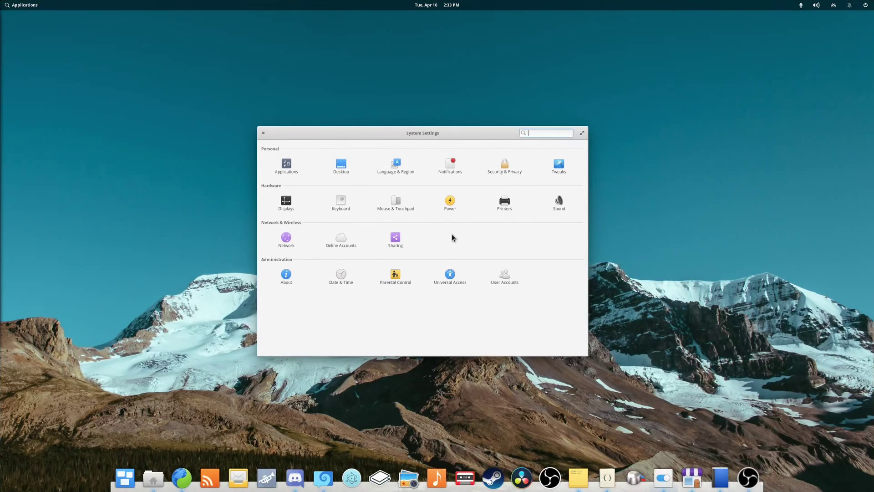
key(super)
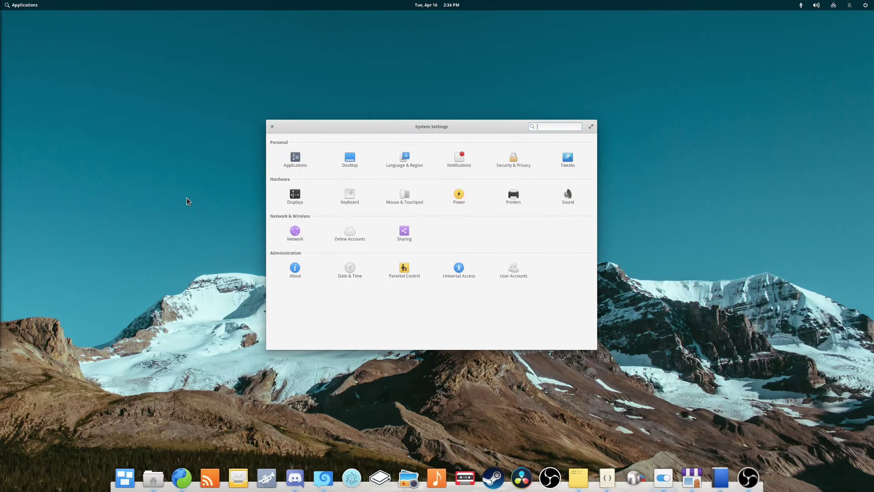
key(super+Down)
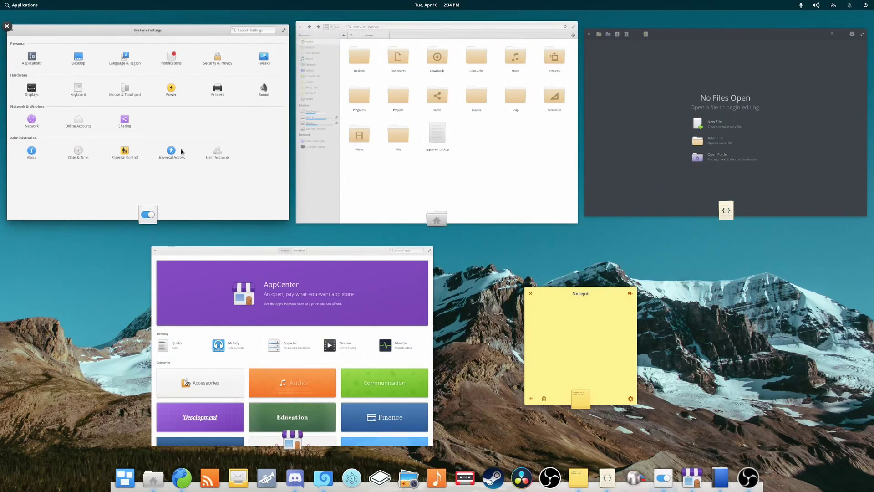
Step: Switch to AppCenter, then back to System Settings via the window overview, and open Multitasking View
click(350, 292)
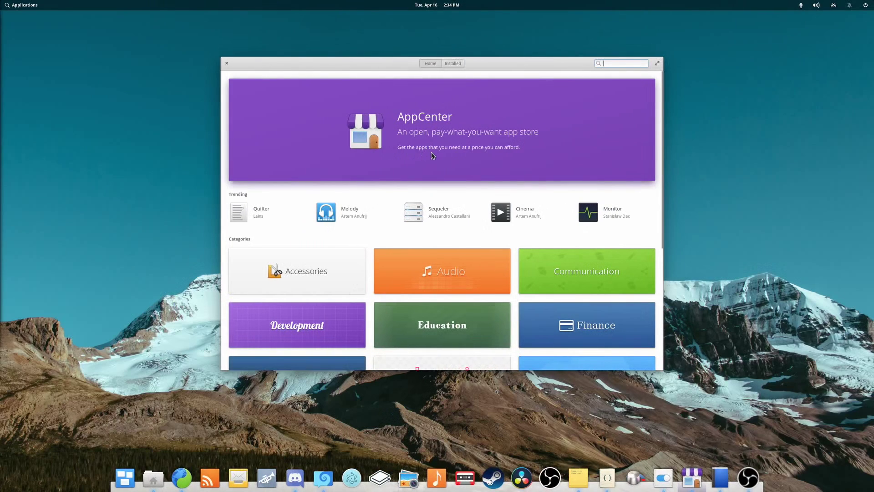
key(super+w)
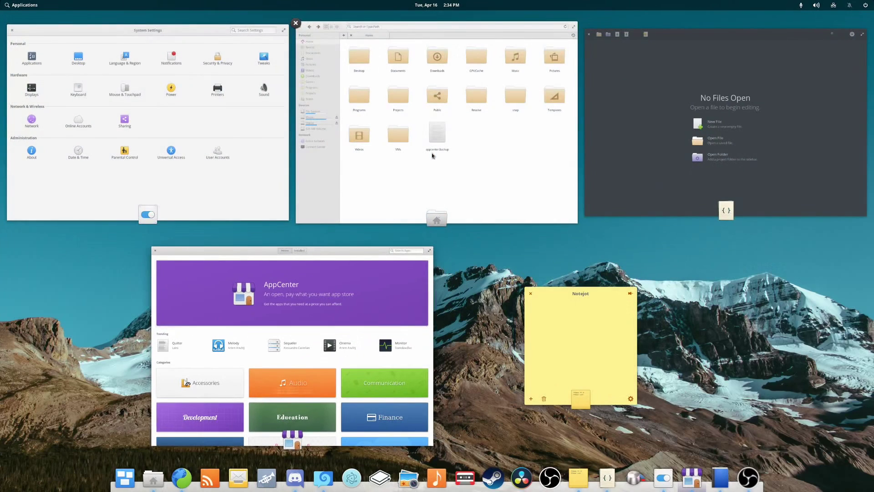
click(189, 159)
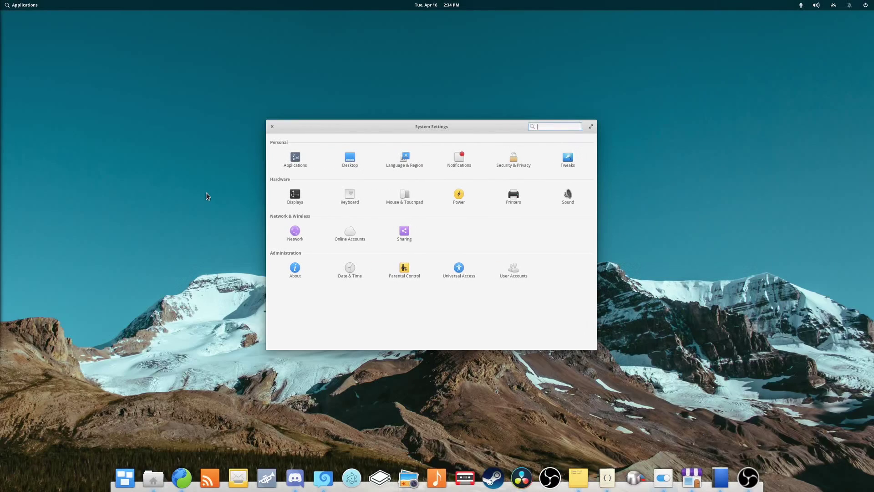
key(super+w)
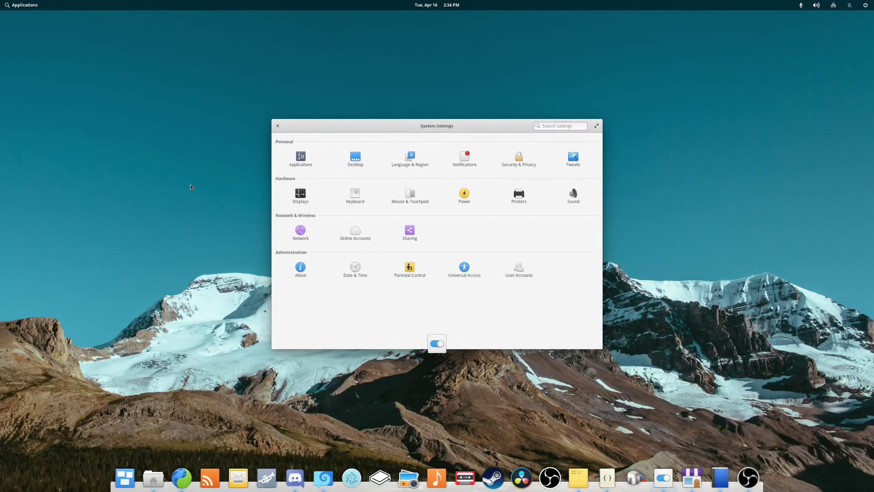
key(super+w)
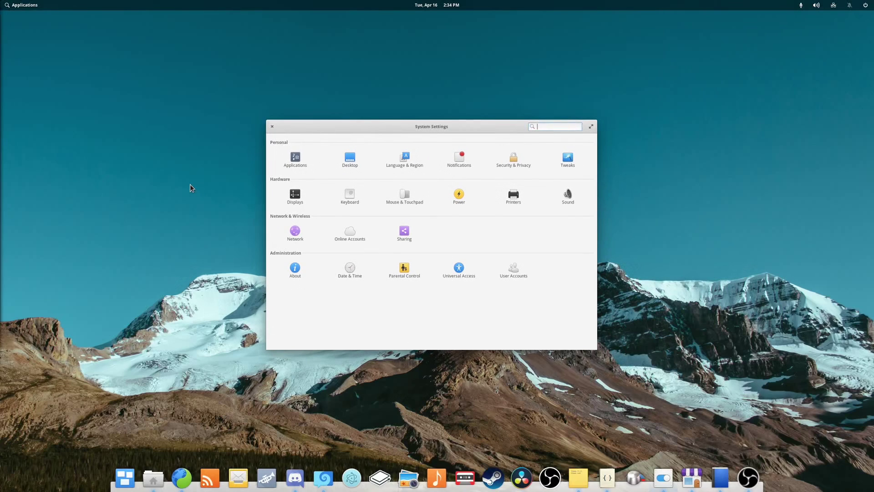
key(super+s)
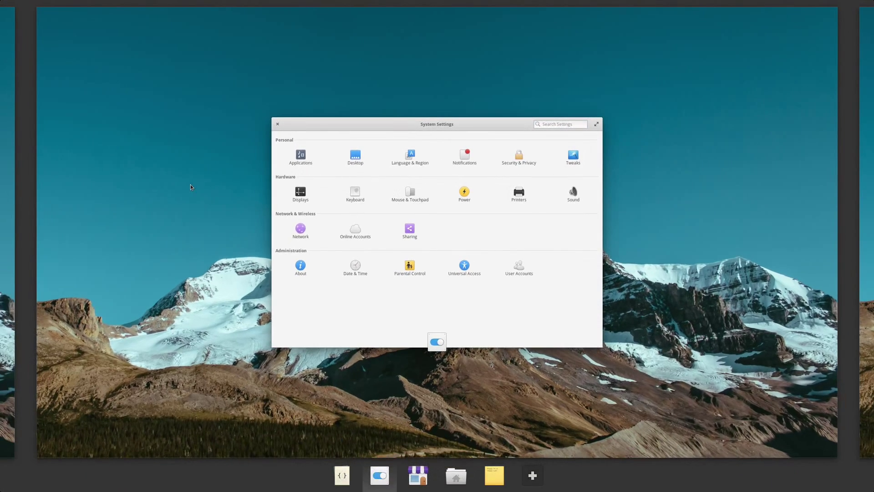
Step: Exit the overview and drag System Settings to sit slightly higher and further left
click(484, 198)
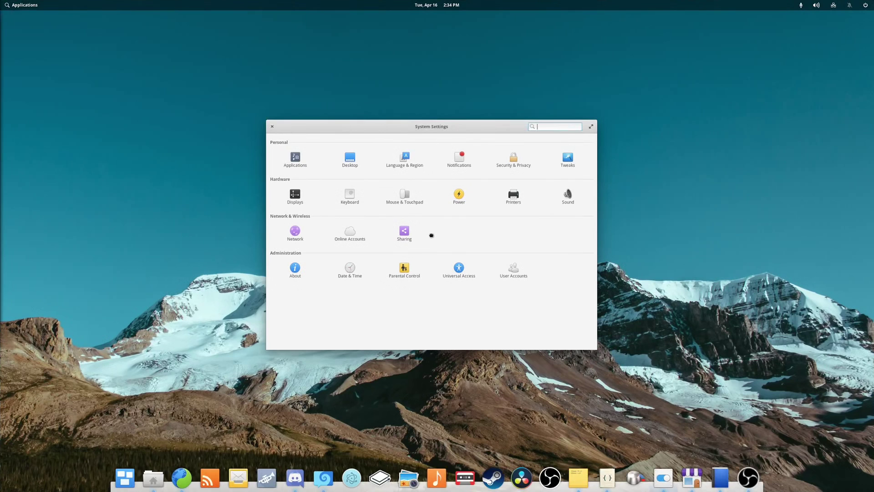
mouse_move(432, 236)
mouse_down()
mouse_move(451, 224)
mouse_move(412, 224)
mouse_move(431, 237)
mouse_move(427, 230)
mouse_up()
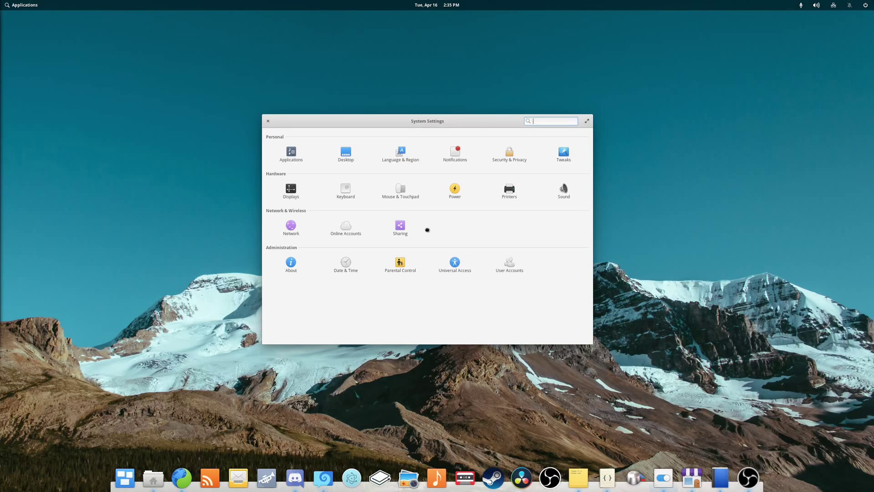
drag(428, 230, 404, 234)
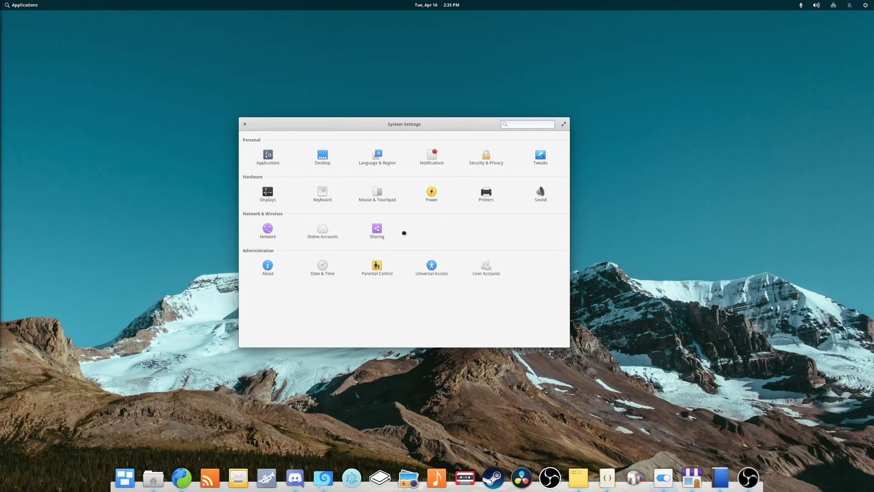
drag(404, 233, 414, 216)
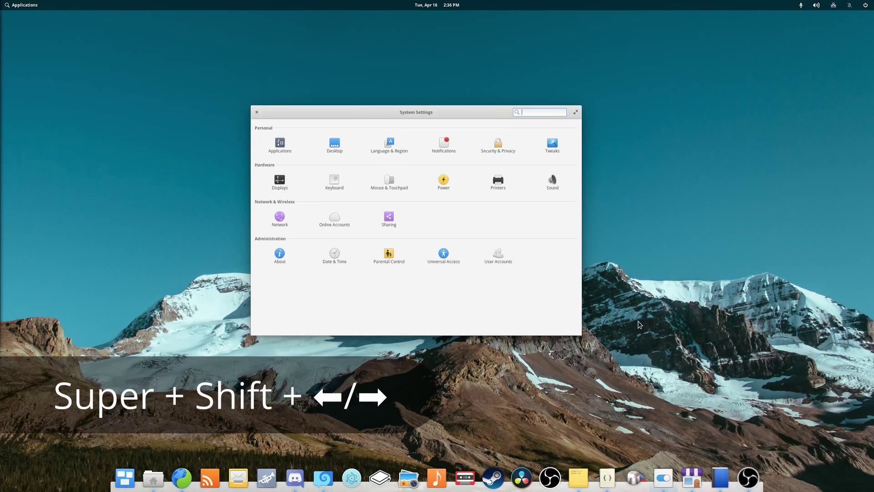
key(super+shift+Right)
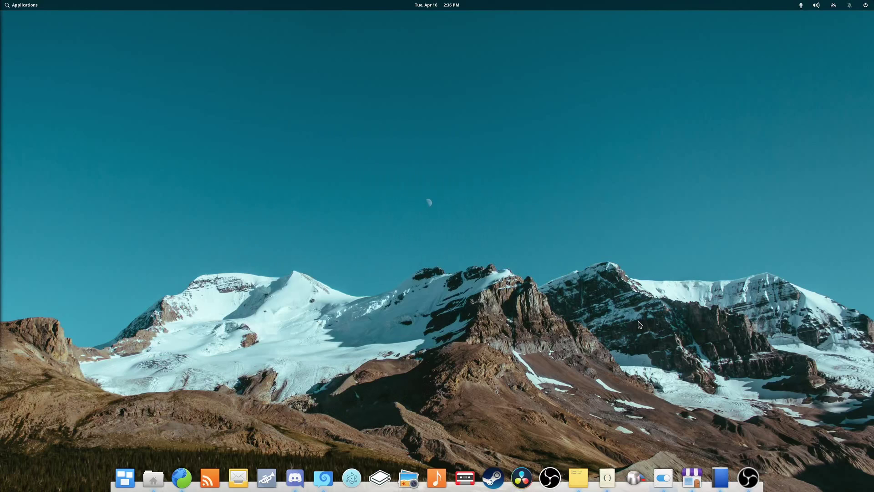
key(super+shift+Left)
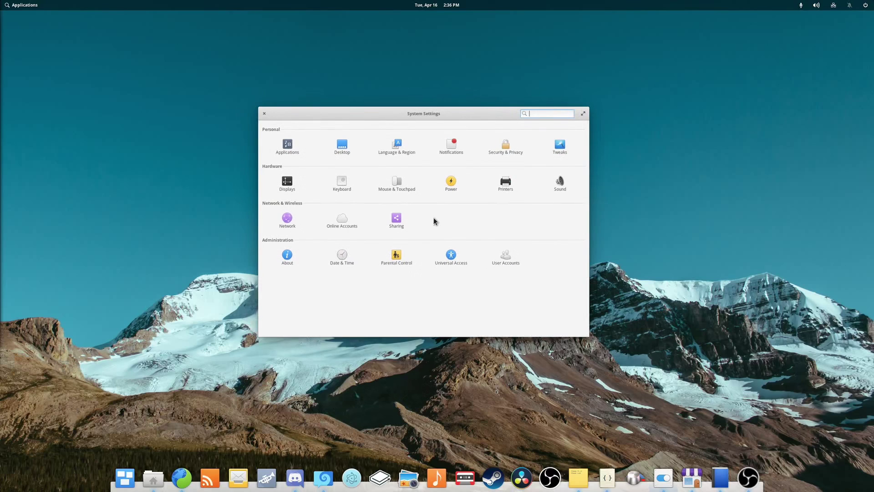
Step: View the keyboard shortcut overlay, then tile System Settings to the left and right halves
key(super)
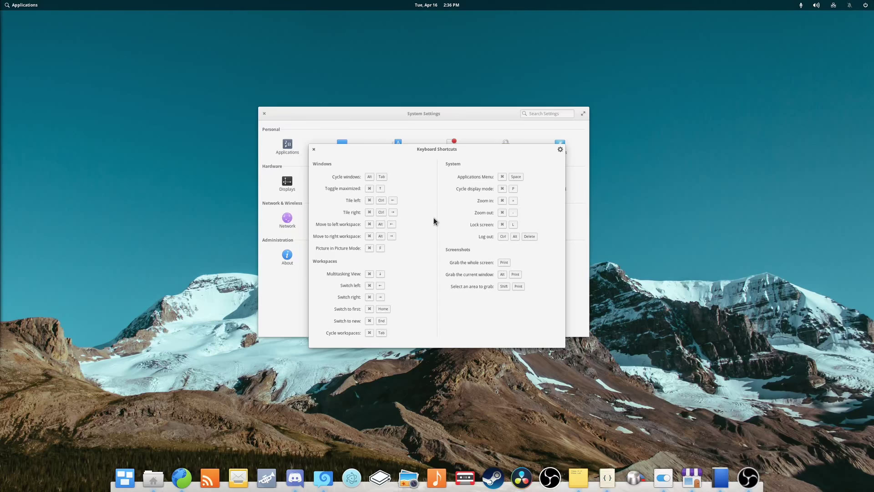
key(super)
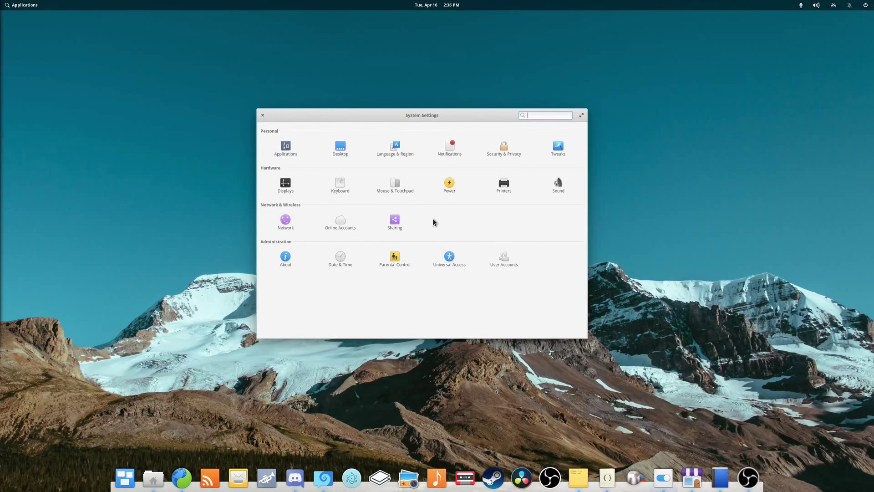
key(super+Left)
key(super+Right)
key(super+Right)
Step: Maximise and restore System Settings, cycle windows, then open the multitasking view
key(super+Up)
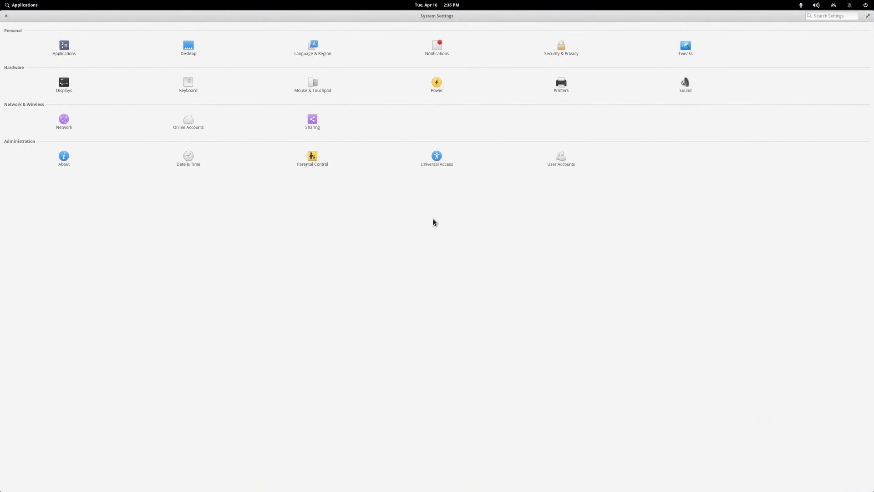
key(super+Down)
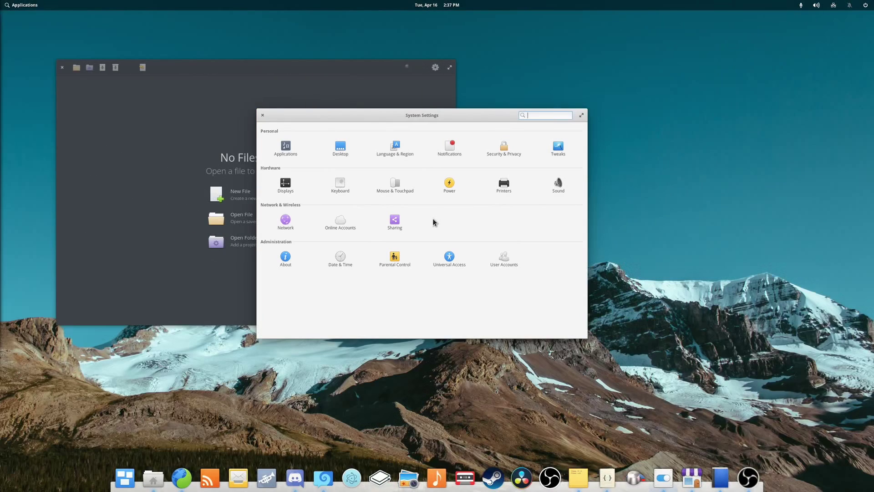
key(ctrl+q)
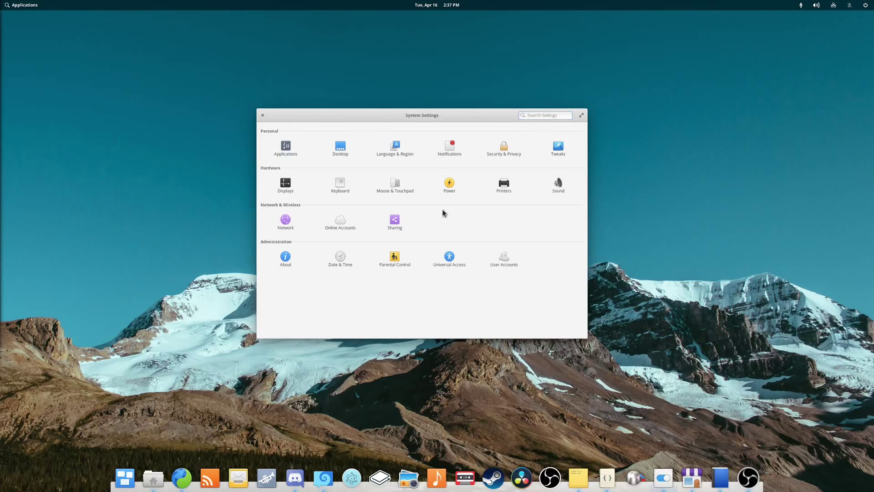
key(super+s)
key(super+s)
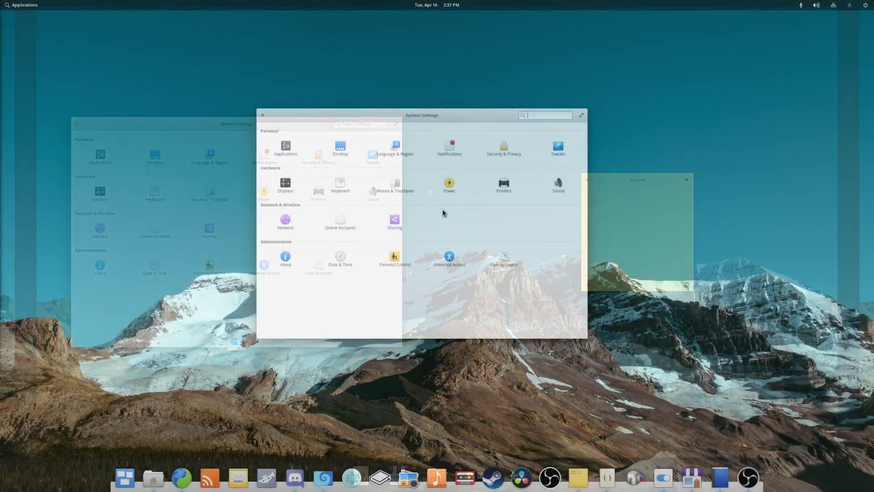